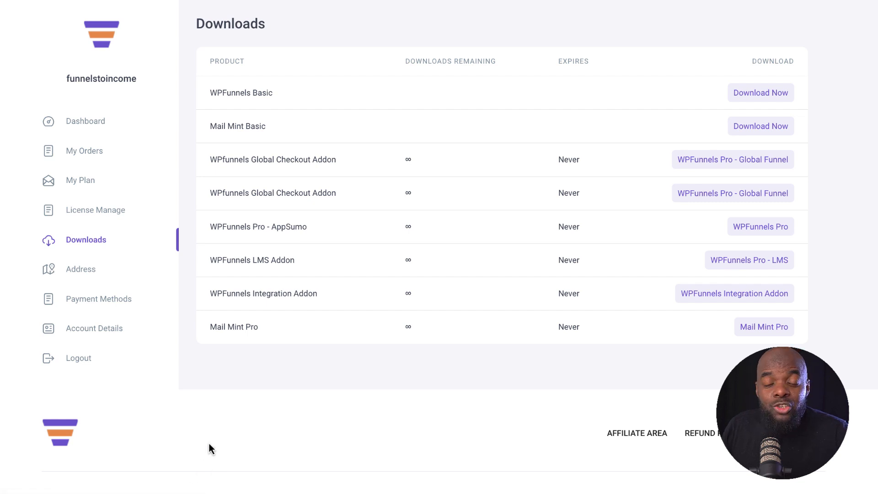
# Step: After checking the licence page, upload mail-mint.1.0.9.zip as a new plugin, install and activate it
pyautogui.click(119, 211)
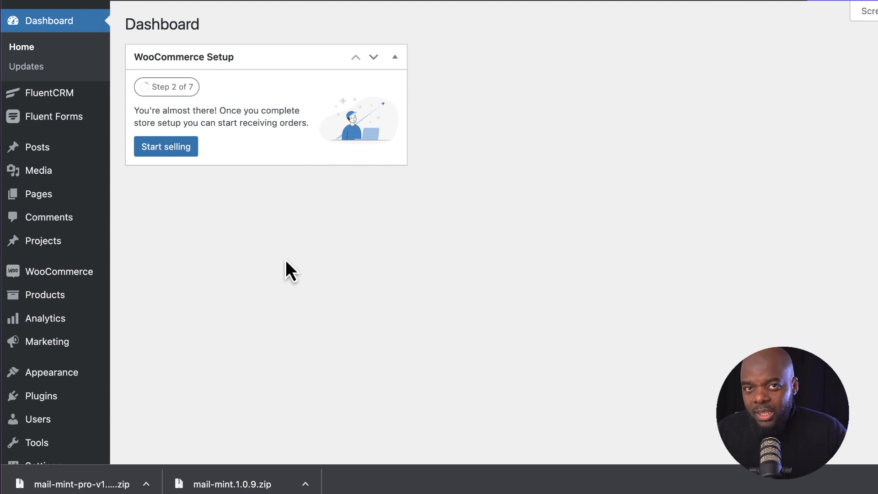
pyautogui.moveTo(60, 398)
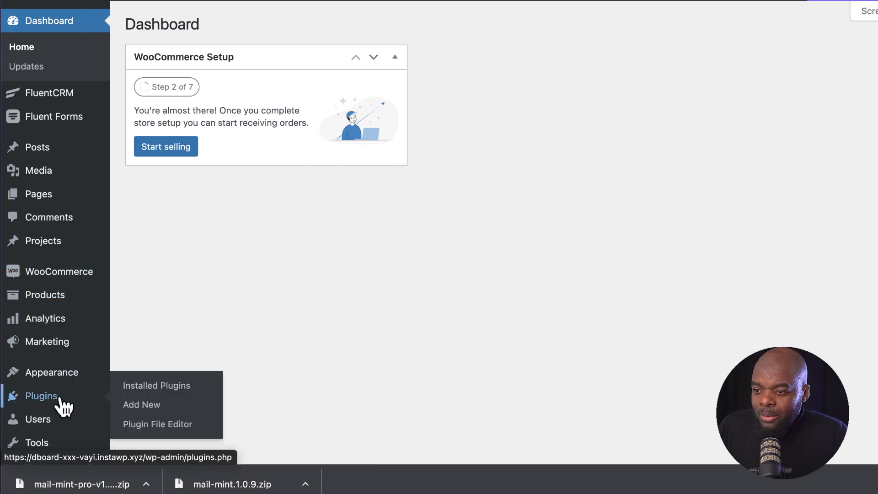
pyautogui.click(159, 404)
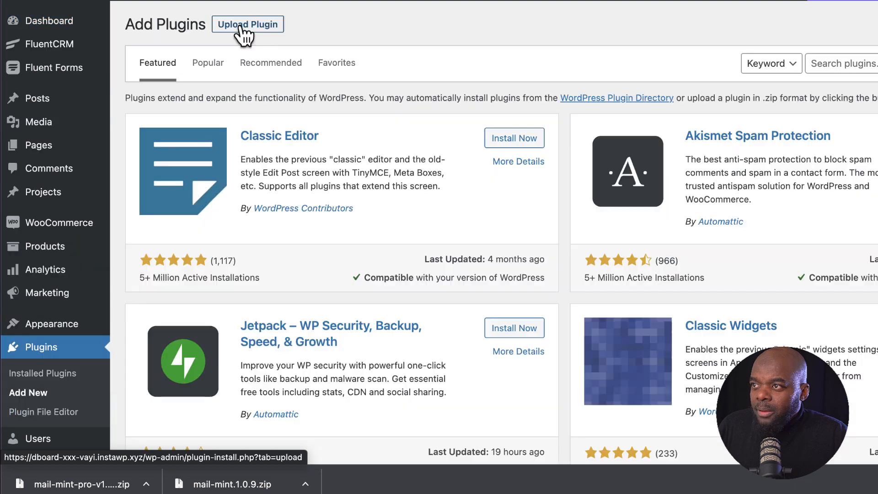
pyautogui.click(248, 24)
pyautogui.moveTo(233, 483); pyautogui.dragTo(525, 147)
pyautogui.click(682, 149)
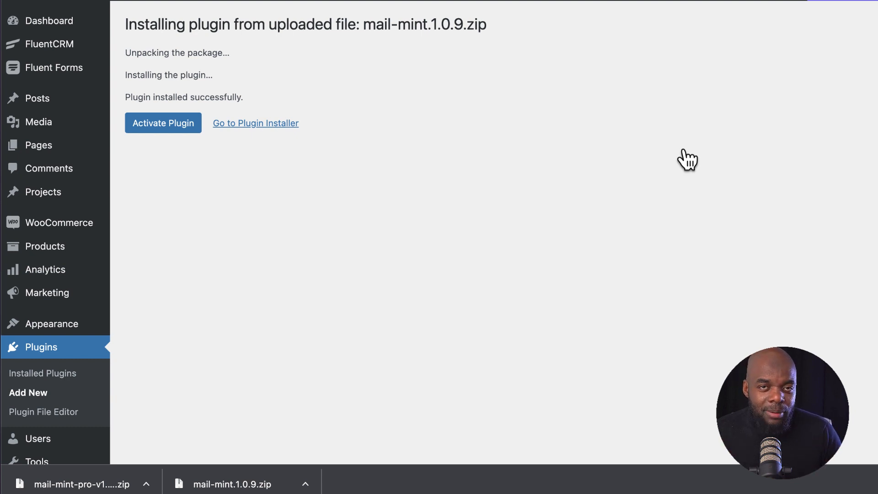
pyautogui.click(183, 127)
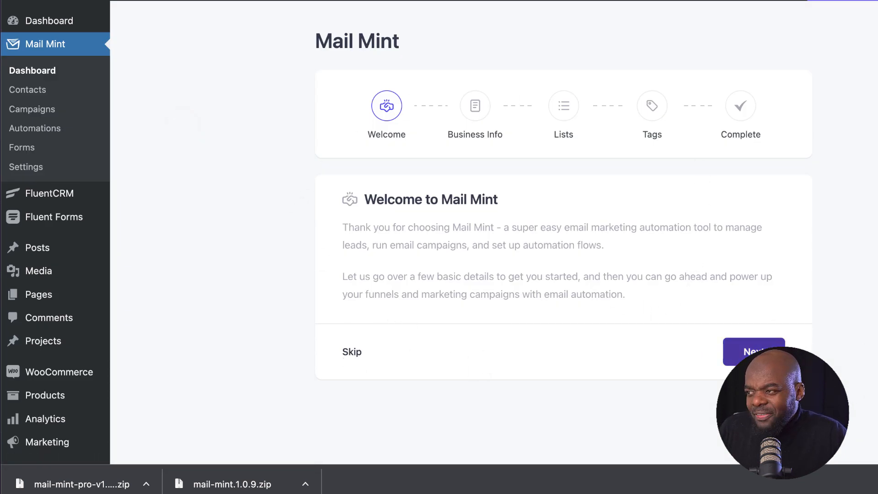
# Step: Skip the Mail Mint setup wizard and return to the Add New Plugins page
pyautogui.click(352, 353)
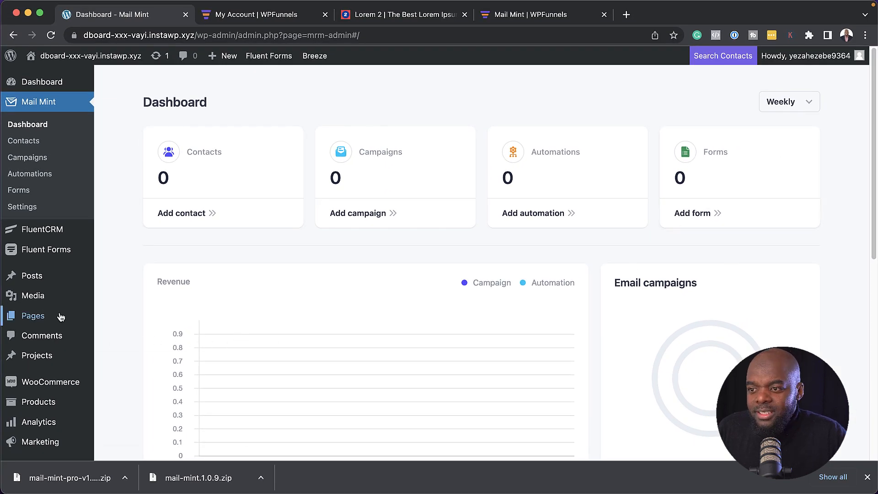
pyautogui.moveTo(60, 316)
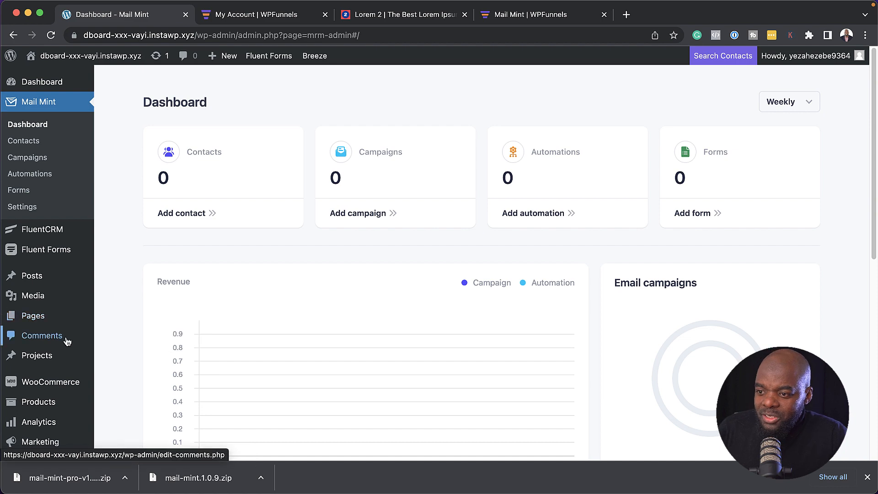
pyautogui.moveTo(68, 389)
pyautogui.scroll(-2, 71, 389)
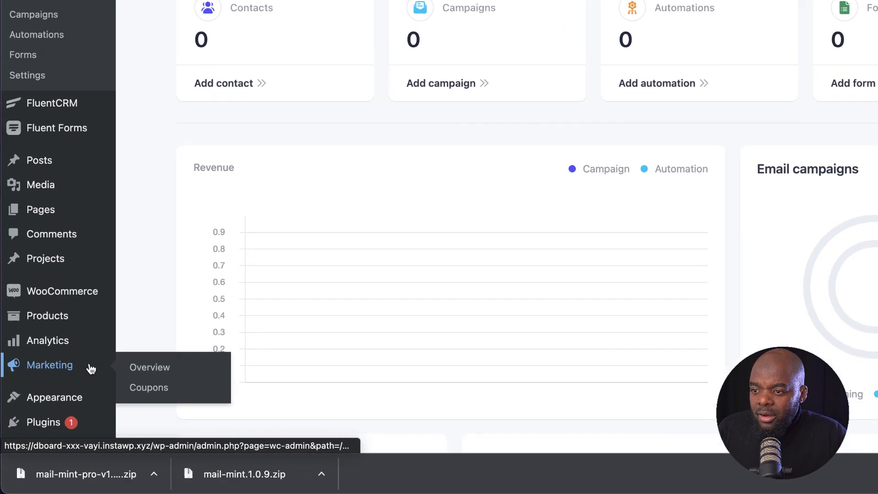
pyautogui.moveTo(69, 444)
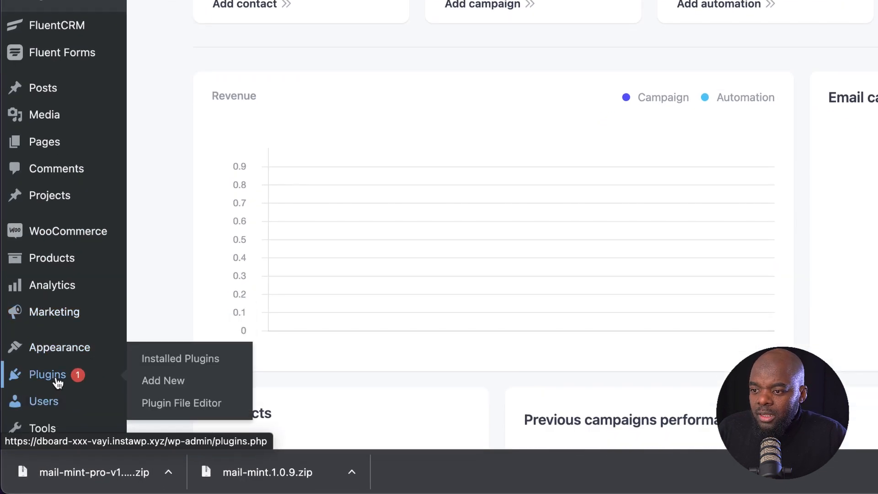
pyautogui.click(181, 382)
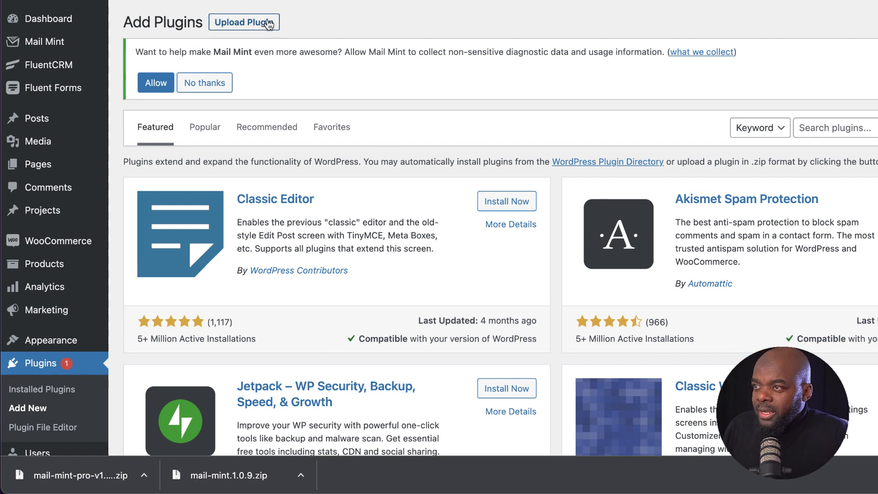
# Step: Upload the Mail Mint Pro zip, install and activate it, and allow diagnostic data collection
pyautogui.click(266, 23)
pyautogui.moveTo(61, 474); pyautogui.dragTo(510, 240)
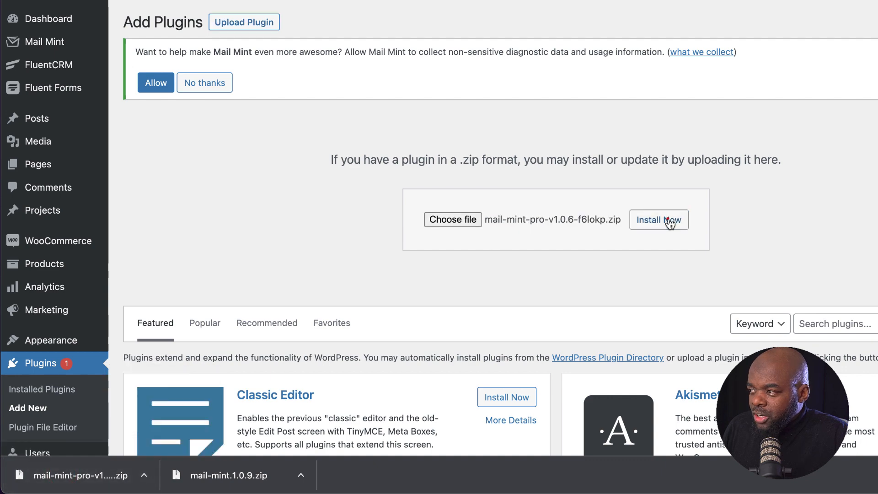
pyautogui.click(668, 220)
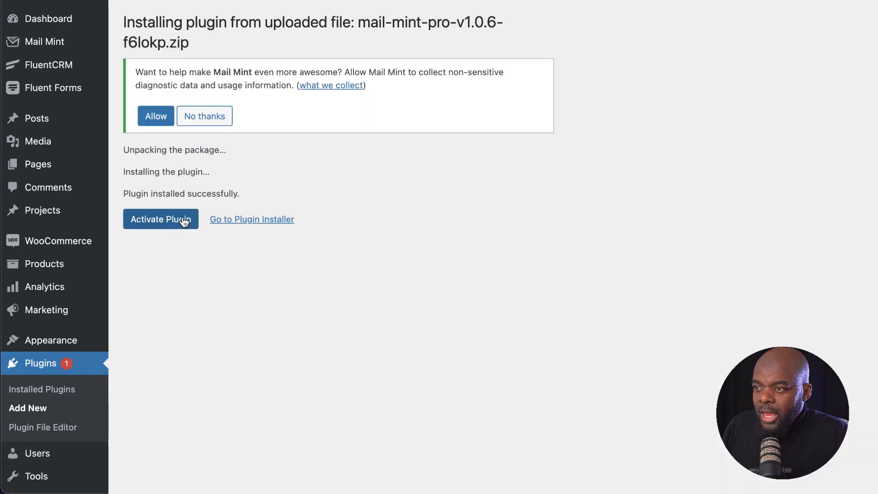
pyautogui.click(179, 209)
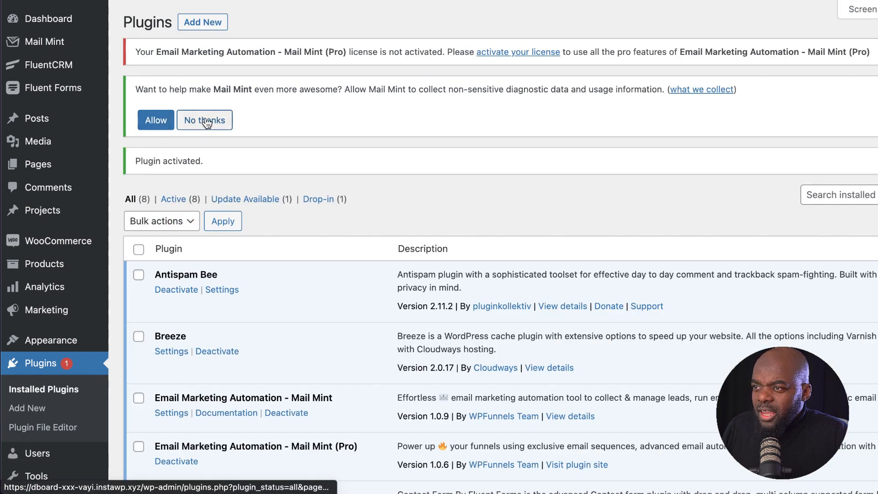
pyautogui.click(151, 120)
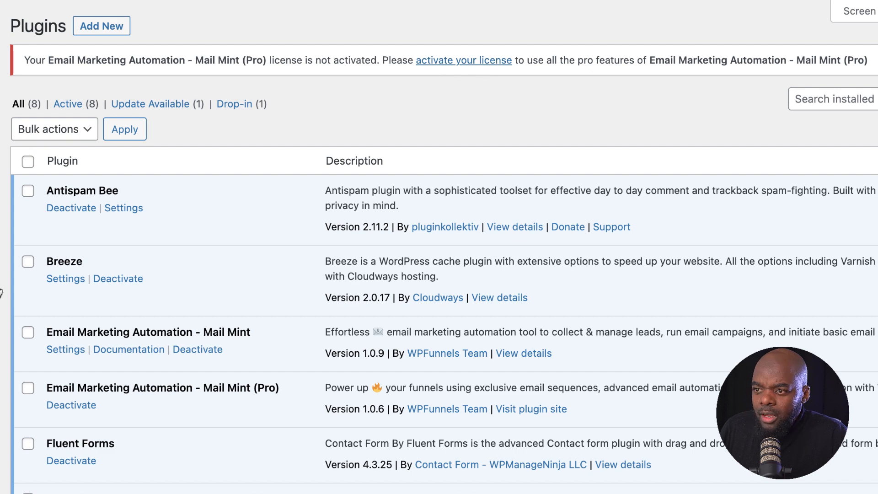
pyautogui.moveTo(49, 67)
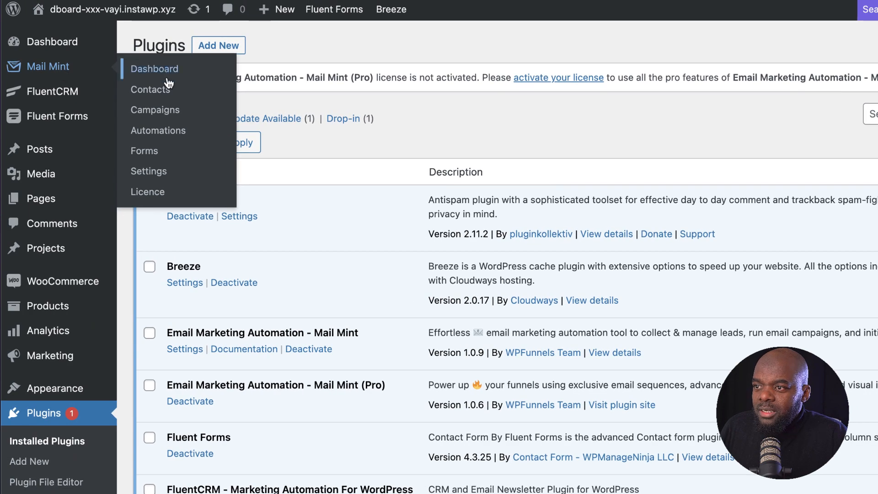
# Step: Paste the Mail Mint Pro licence key on the Licence page, activate it, and return to the Dashboard
pyautogui.click(158, 194)
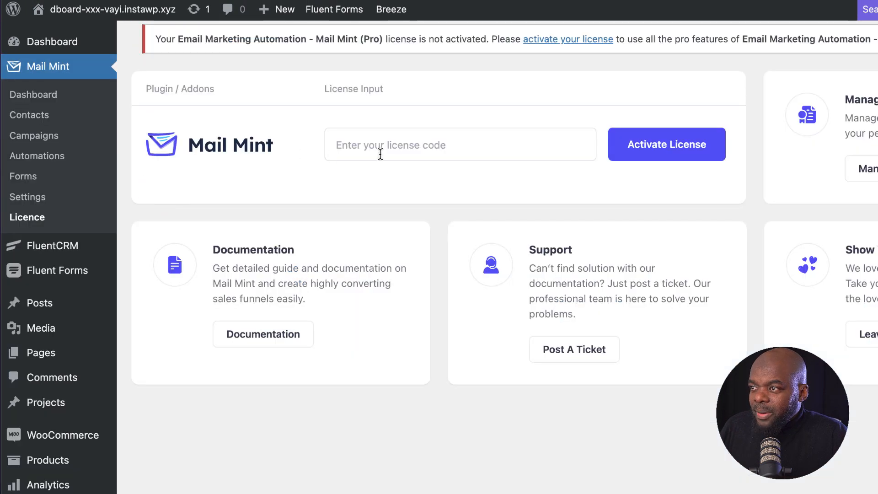
pyautogui.click(378, 144)
pyautogui.hotkey('ctrl', 'v')
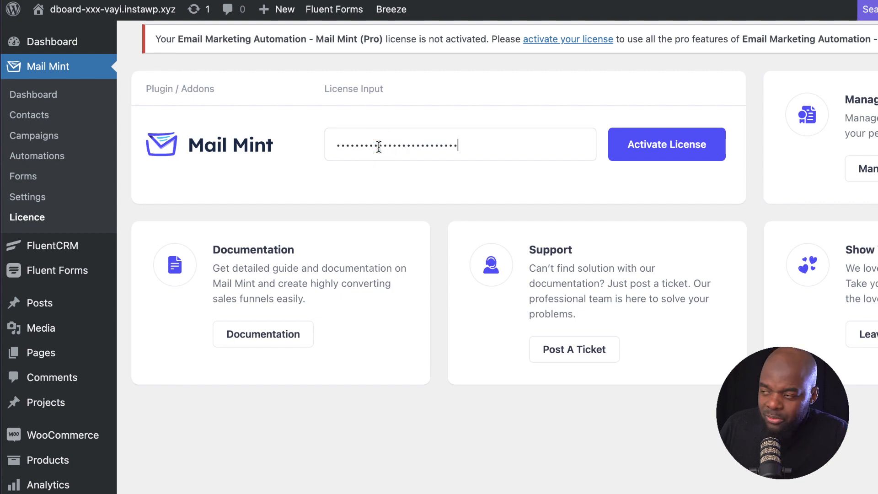
pyautogui.click(676, 147)
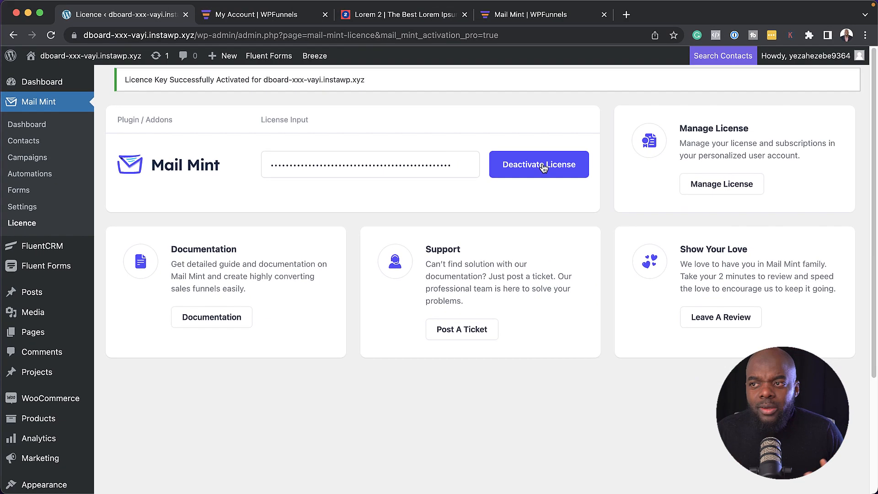
pyautogui.click(34, 94)
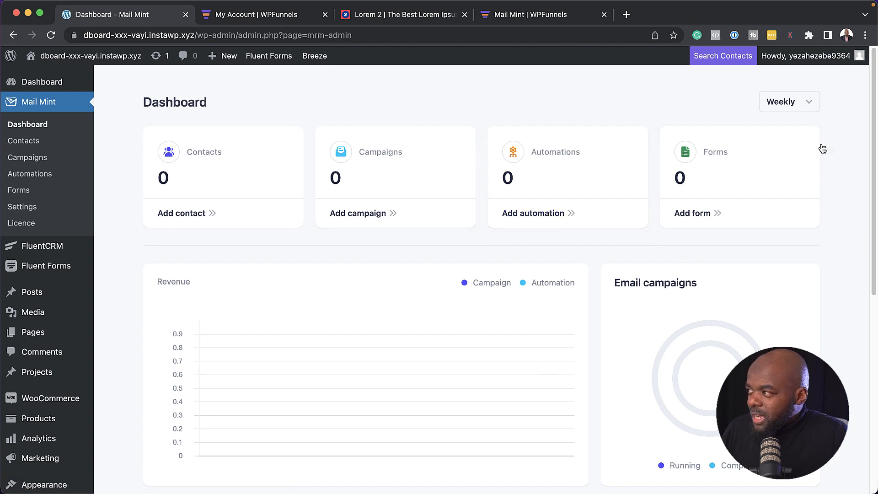
# Step: Switch the dashboard reporting period to Monthly
pyautogui.click(798, 103)
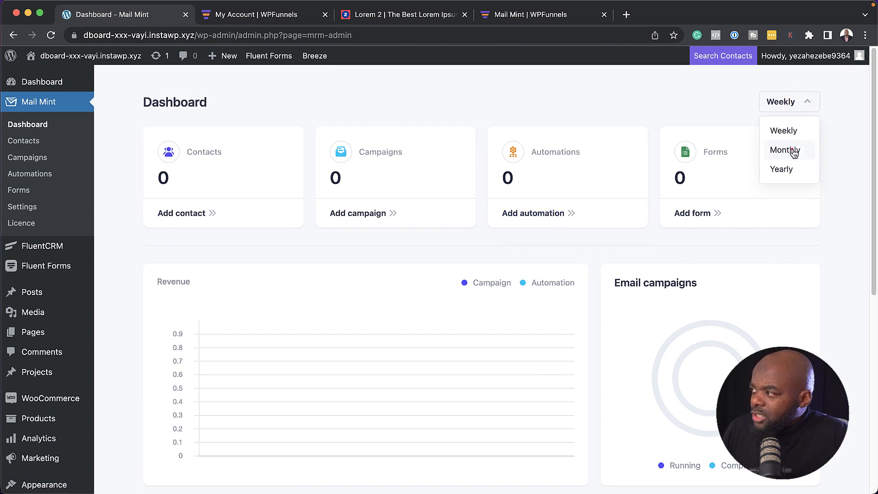
pyautogui.click(793, 151)
pyautogui.click(790, 101)
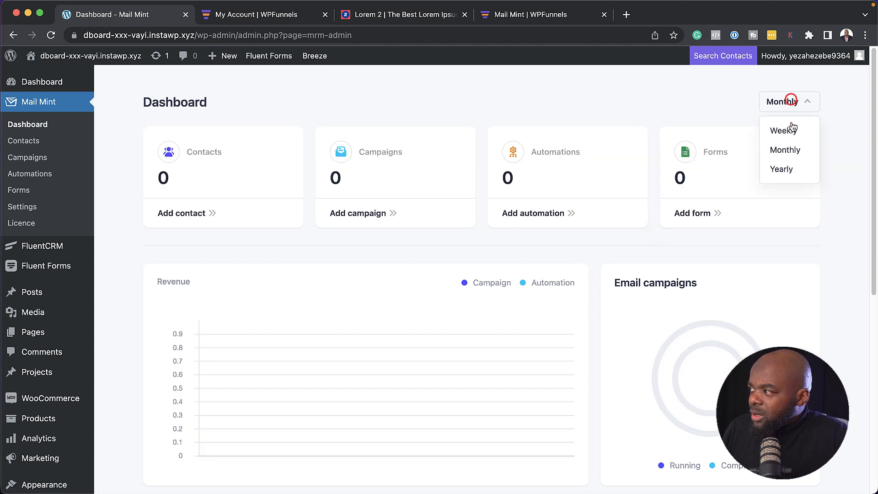
pyautogui.click(677, 103)
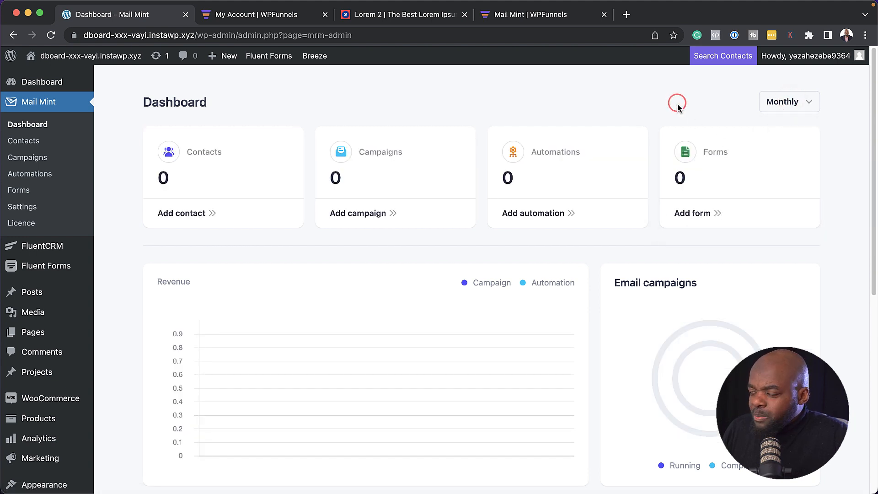
# Step: Open Contacts and start a new contact, selecting its email and first name fields
pyautogui.click(55, 142)
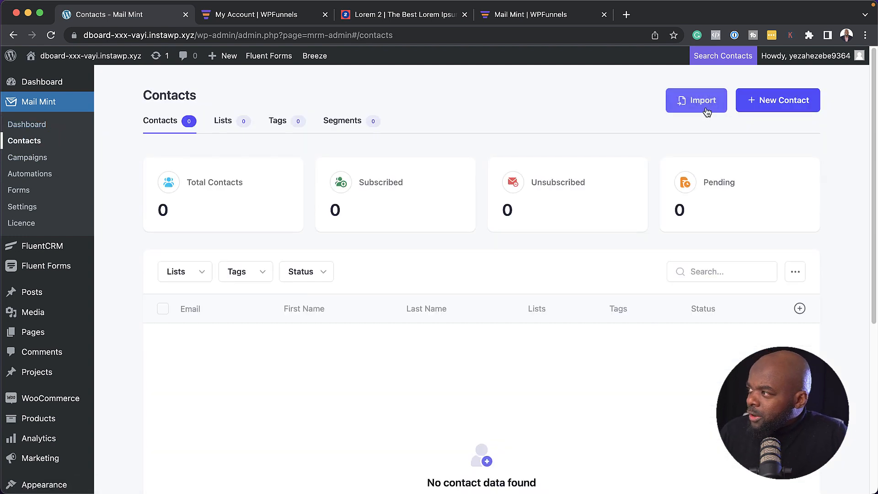
pyautogui.click(803, 102)
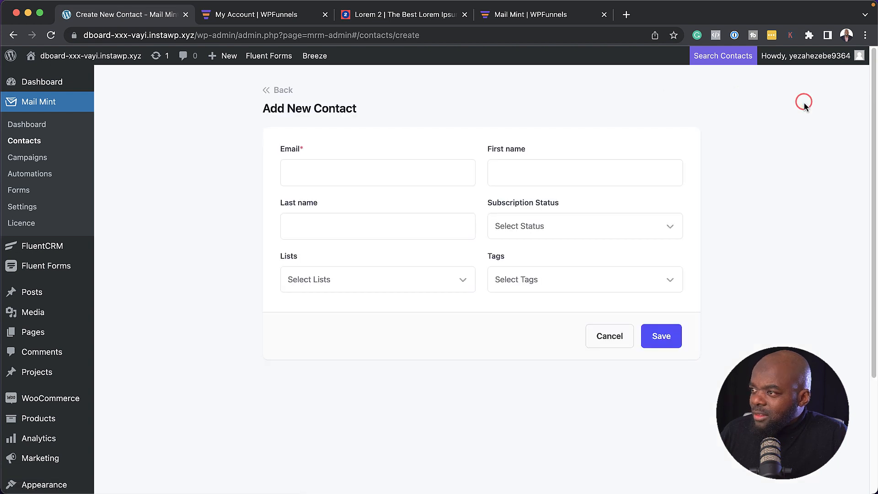
pyautogui.click(373, 171)
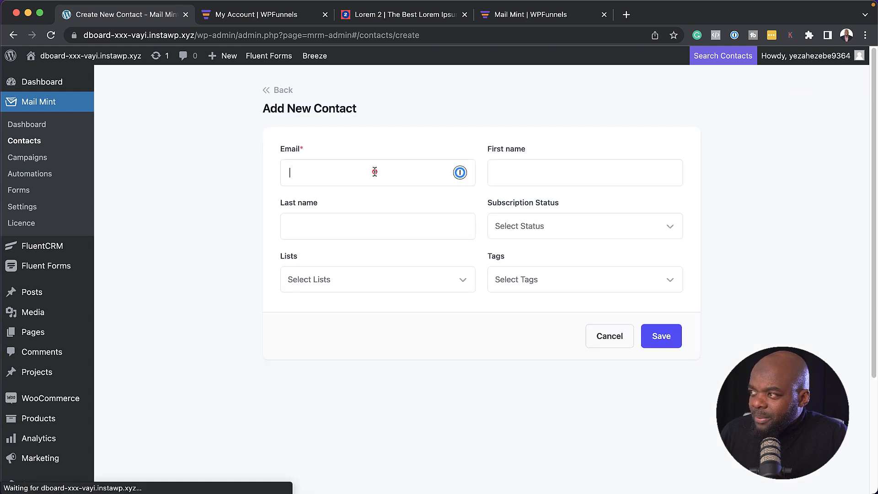
pyautogui.click(521, 169)
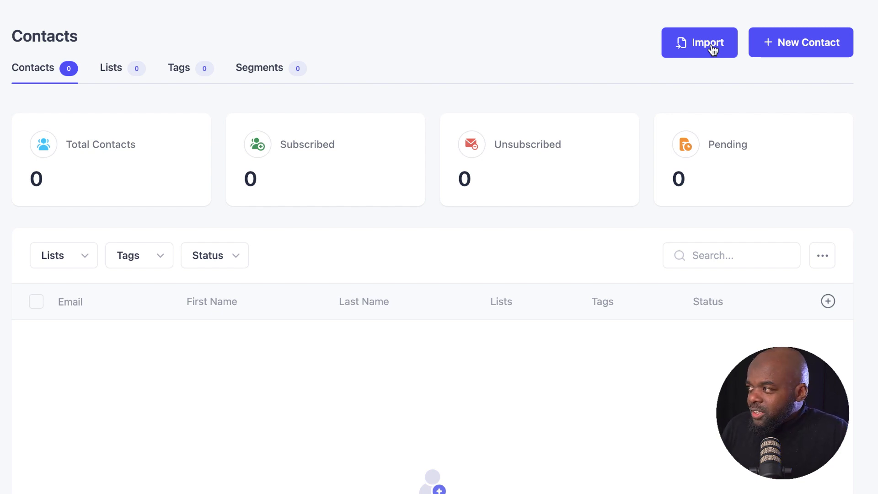
# Step: Review the contact import options: pasted data, WordPress users and WooCommerce customers
pyautogui.click(711, 47)
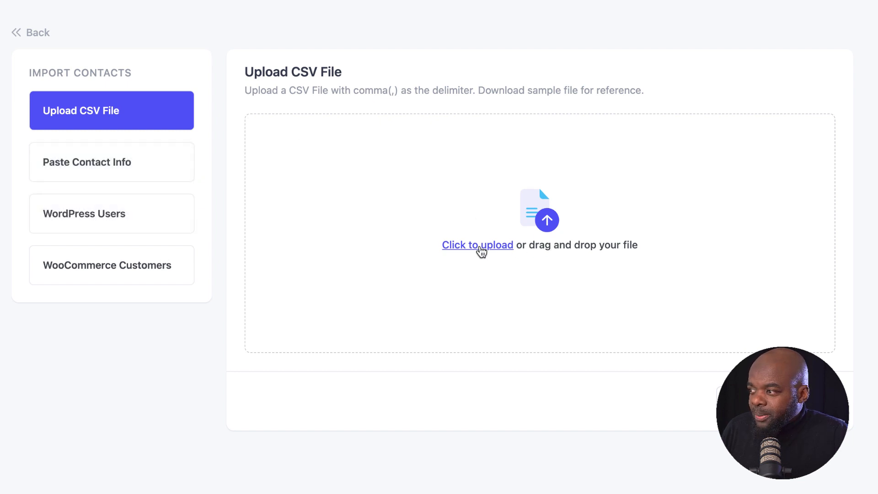
pyautogui.click(134, 162)
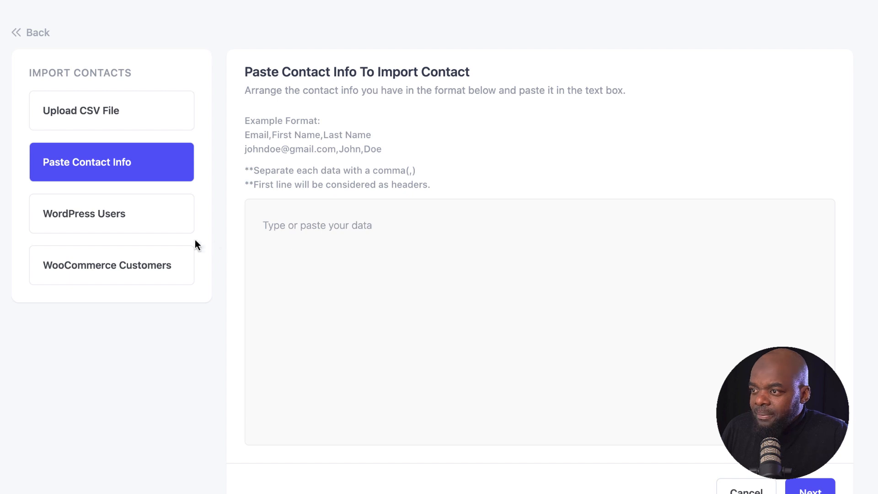
pyautogui.click(146, 218)
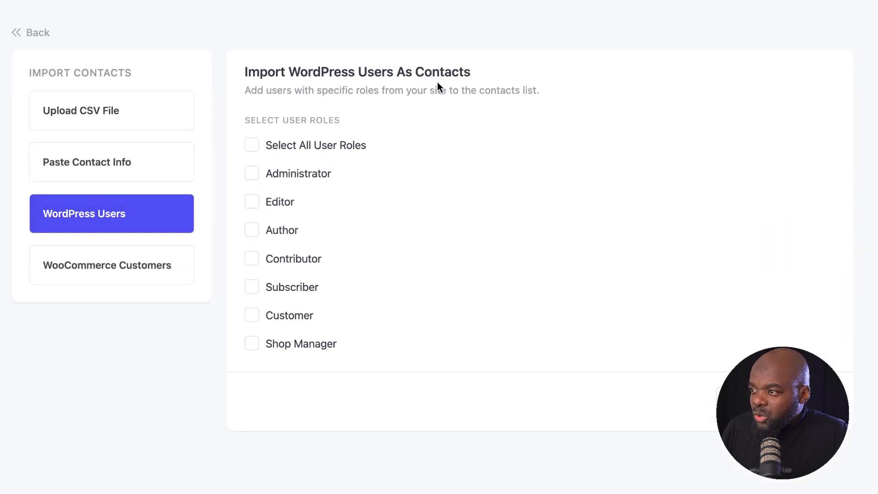
pyautogui.click(143, 272)
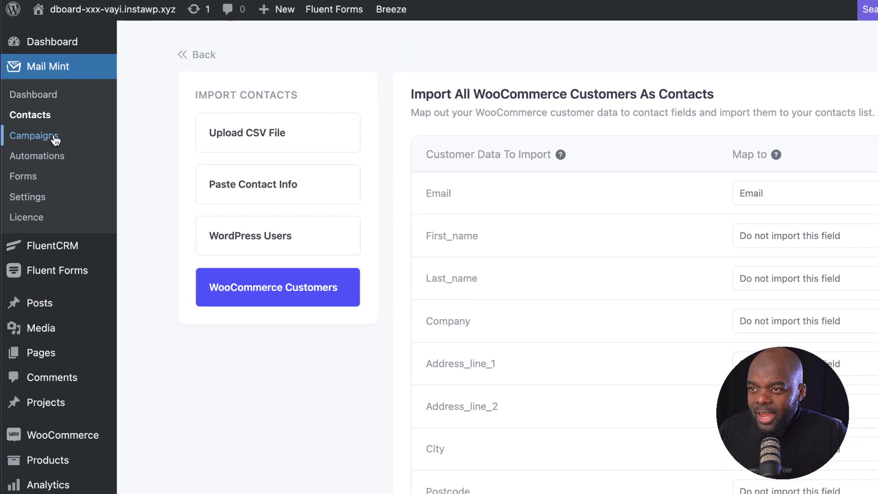
# Step: Look through the empty Campaigns and Automations lists, ending on the Forms list
pyautogui.click(55, 137)
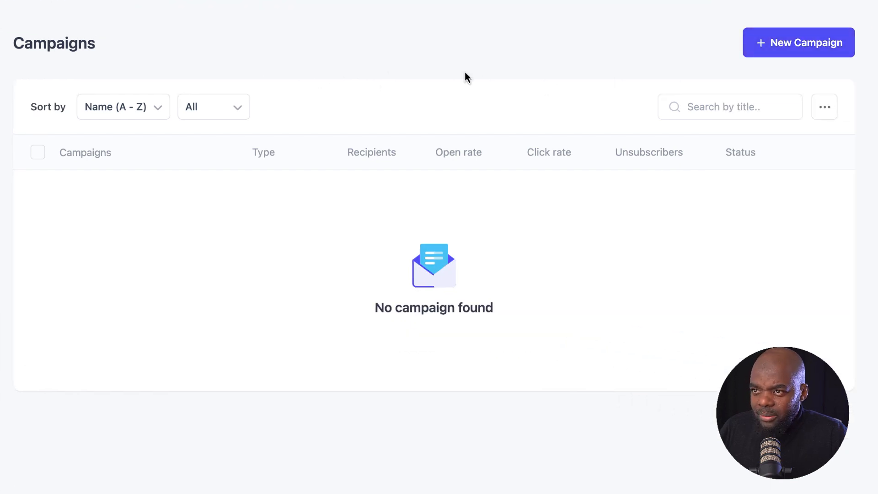
pyautogui.click(65, 161)
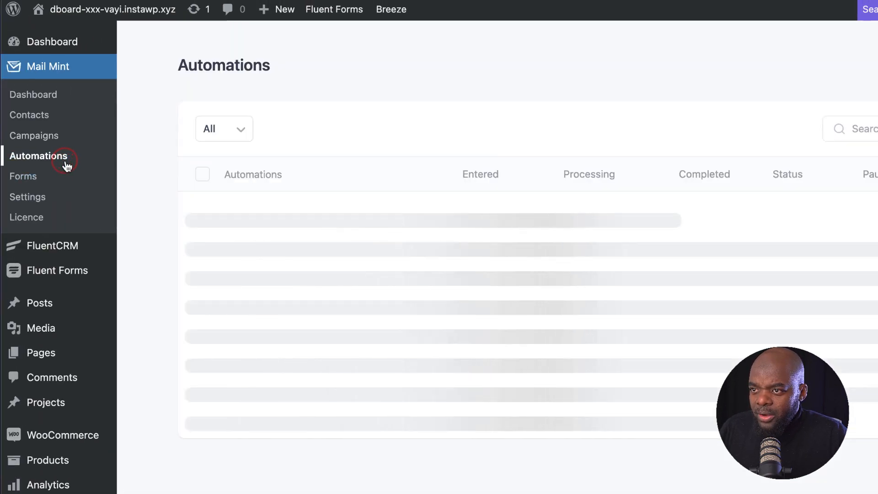
pyautogui.click(51, 180)
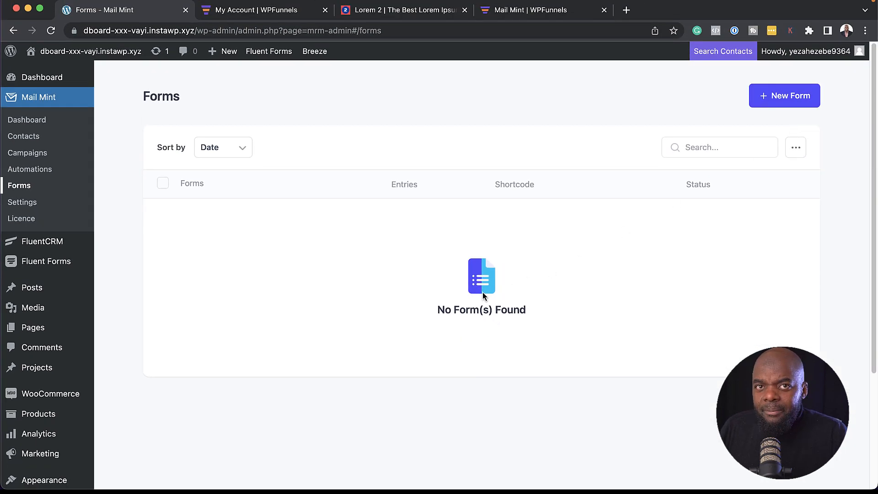
# Step: In Mail Mint Settings, change the business name to Mak Training and fill in the address
pyautogui.click(50, 209)
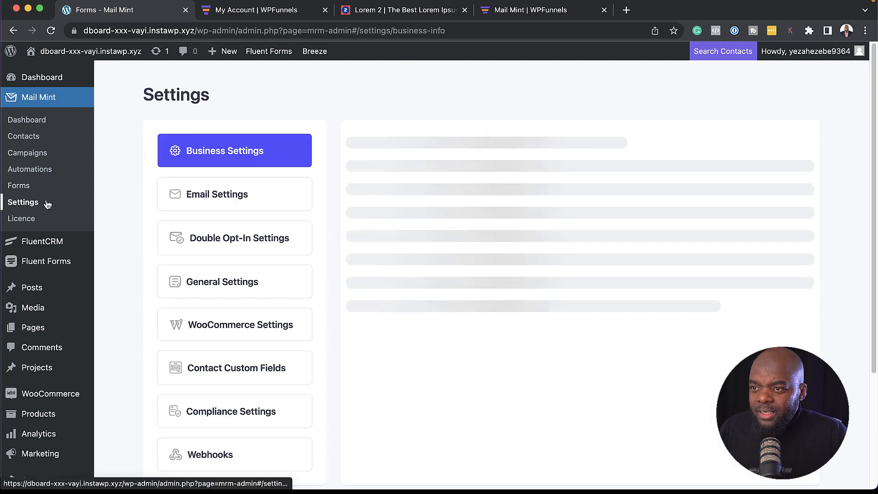
pyautogui.tripleClick(644, 212)
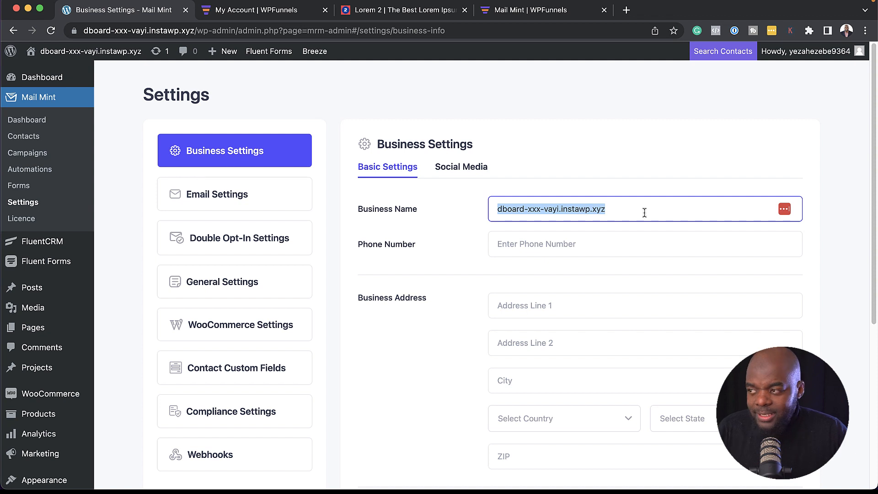
pyautogui.write('Mak Training')
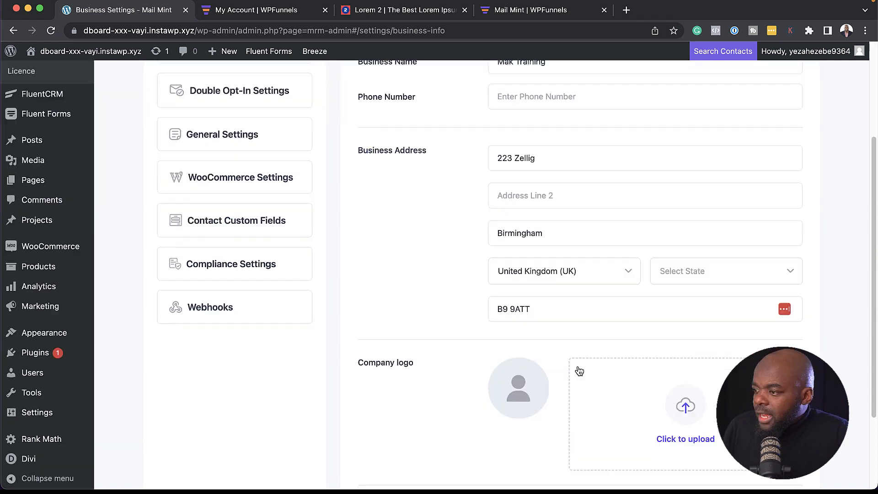
pyautogui.scroll(-2, 463, 364)
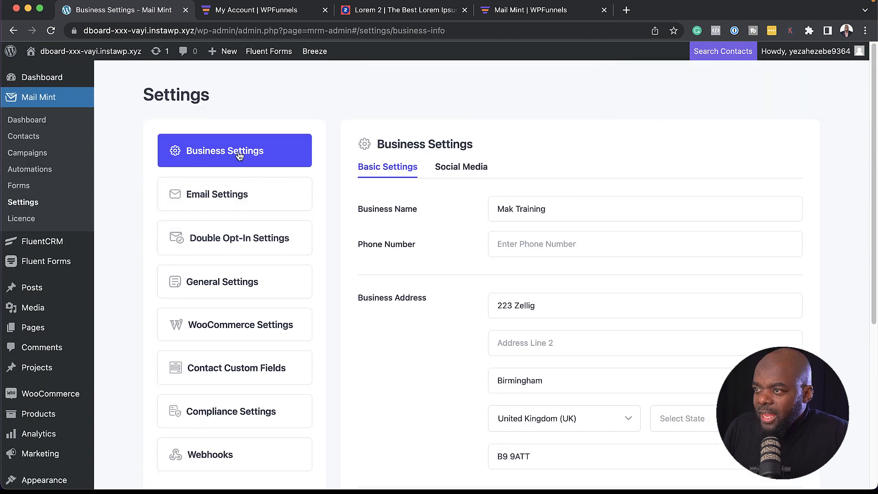
# Step: Shorten the Email Settings From Name and Reply-to Name, then view Double Opt-In Settings
pyautogui.click(240, 197)
pyautogui.tripleClick(613, 189)
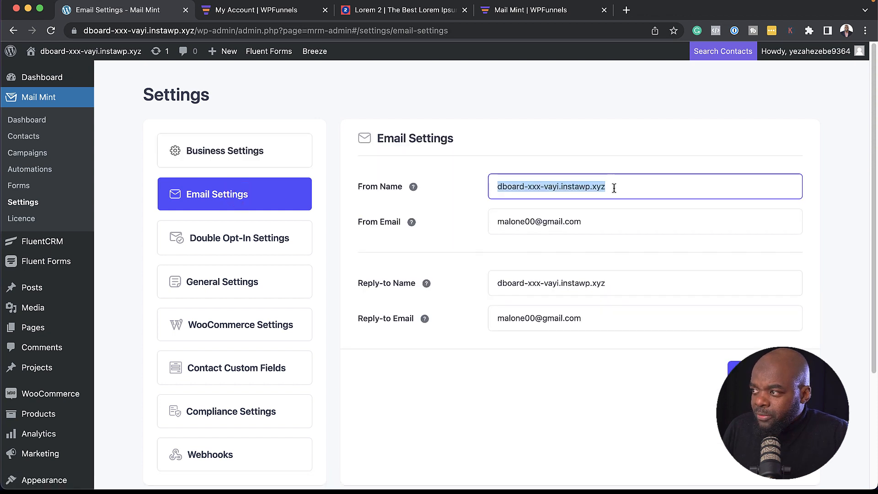
pyautogui.write('Mak')
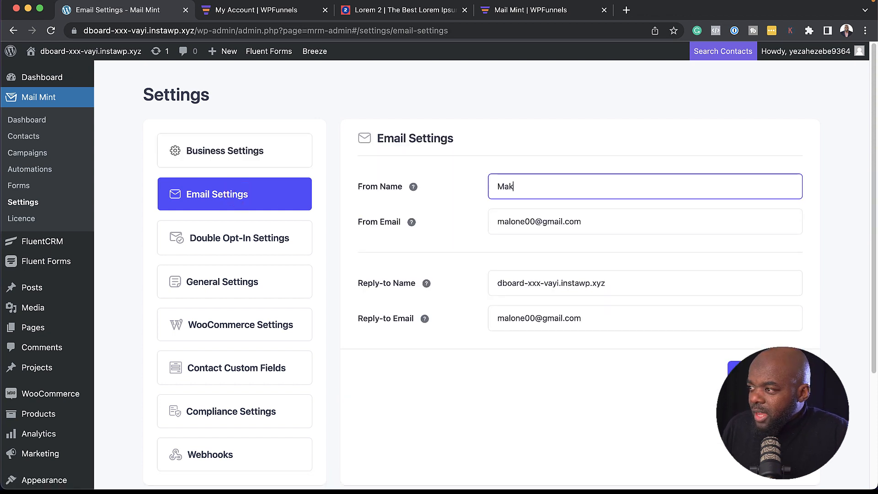
pyautogui.tripleClick(629, 285)
pyautogui.write('Mak')
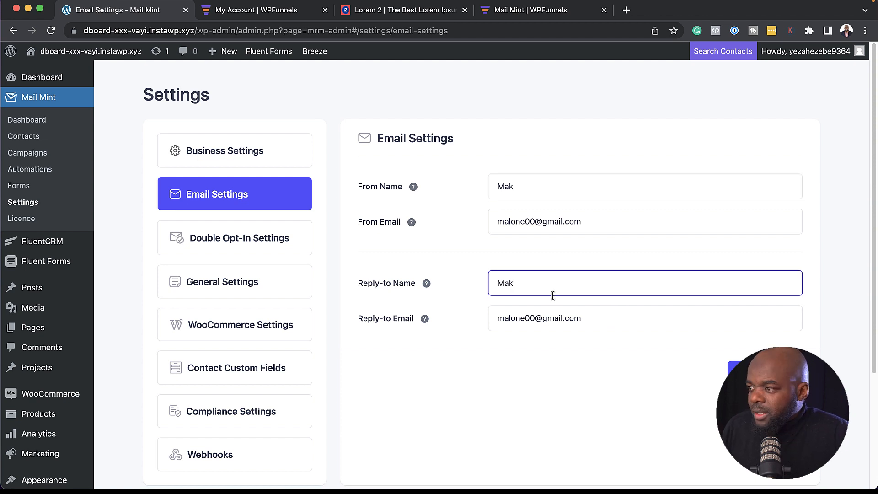
pyautogui.click(286, 239)
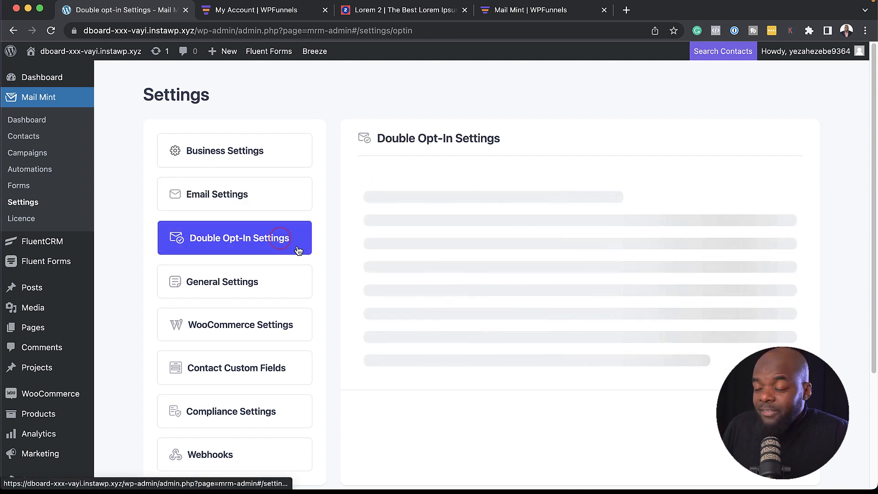
# Step: Review the General Settings and WooCommerce Settings pages in Mail Mint
pyautogui.scroll(-2, 264, 239)
pyautogui.click(255, 247)
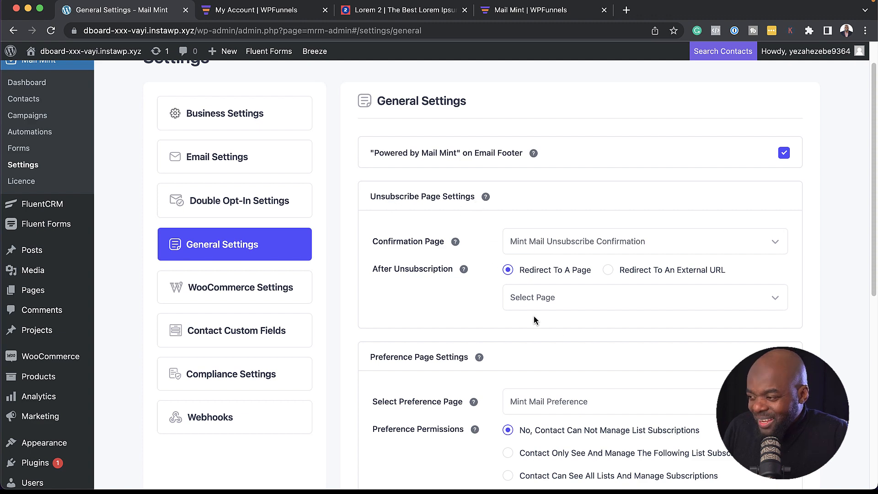
pyautogui.scroll(-2, 567, 326)
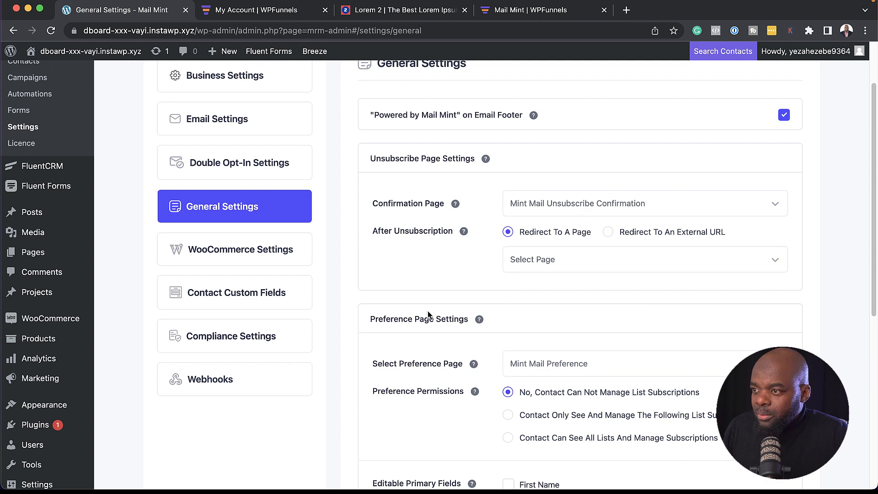
pyautogui.click(275, 253)
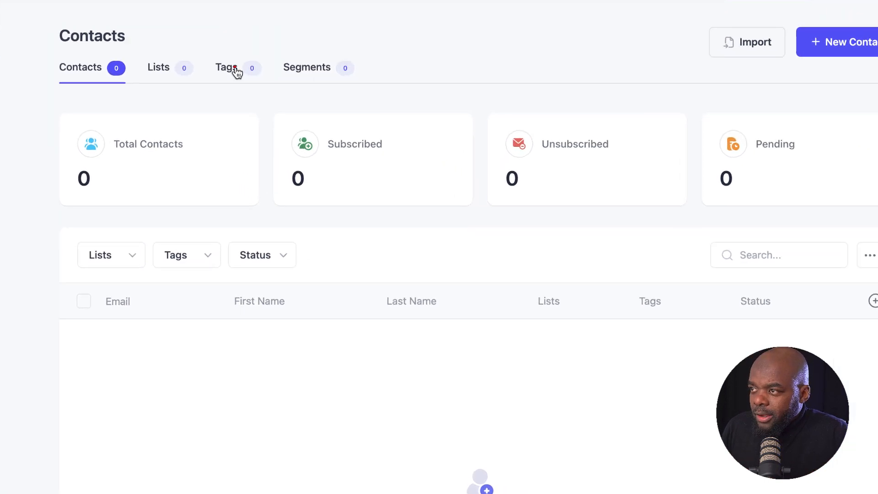
# Step: Create the contact tags 'Bought Product A' and 'Subscribers', then switch to the Lists view
pyautogui.click(230, 68)
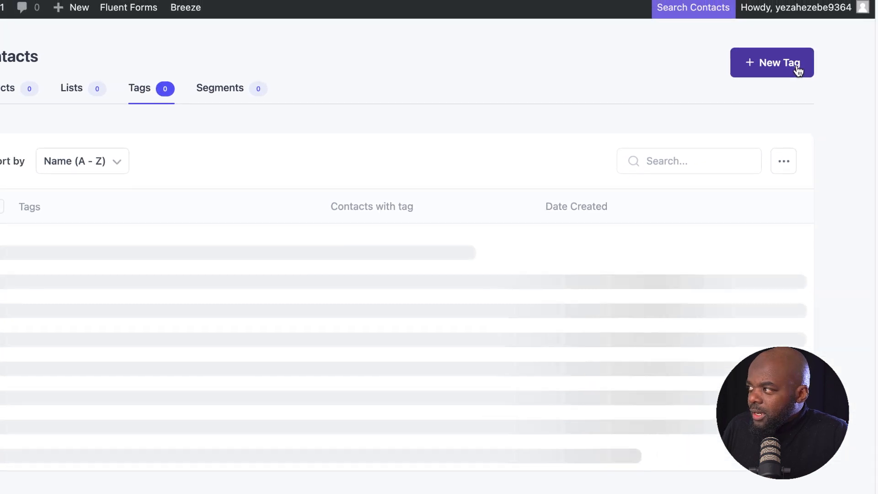
pyautogui.click(786, 67)
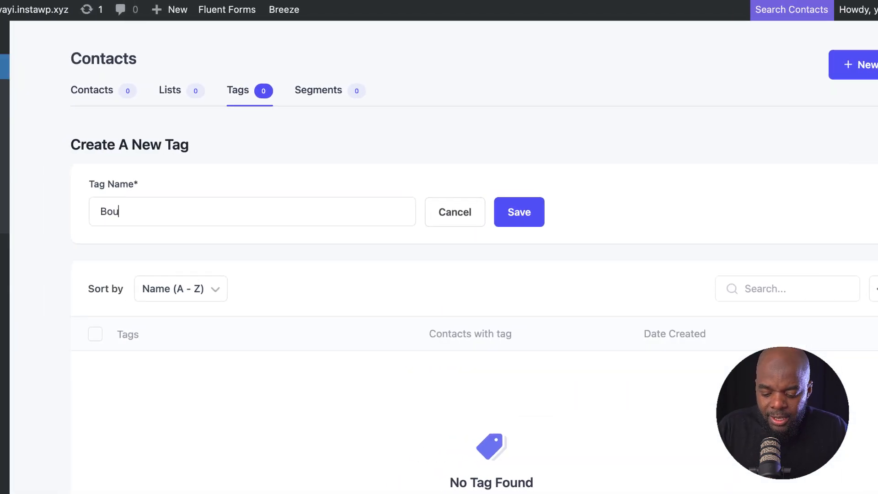
pyautogui.write('Bought Product A')
pyautogui.click(520, 215)
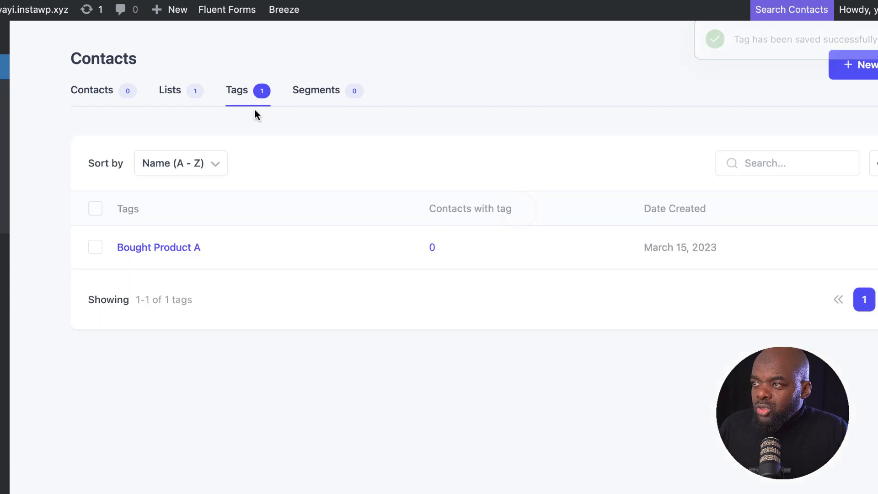
pyautogui.click(855, 67)
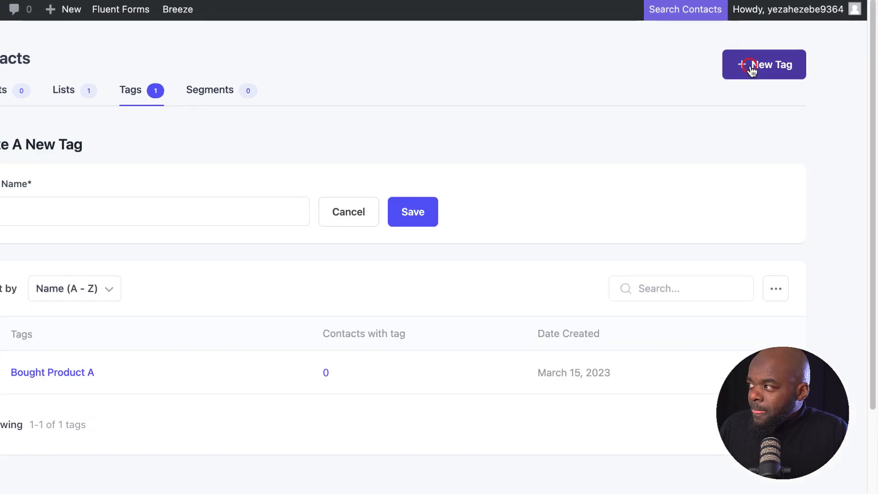
pyautogui.write('Subscribers')
pyautogui.click(421, 145)
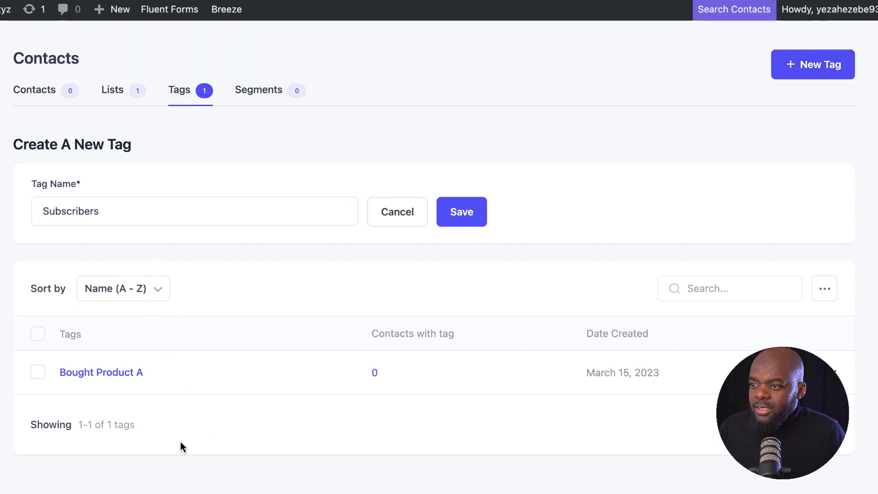
pyautogui.click(466, 217)
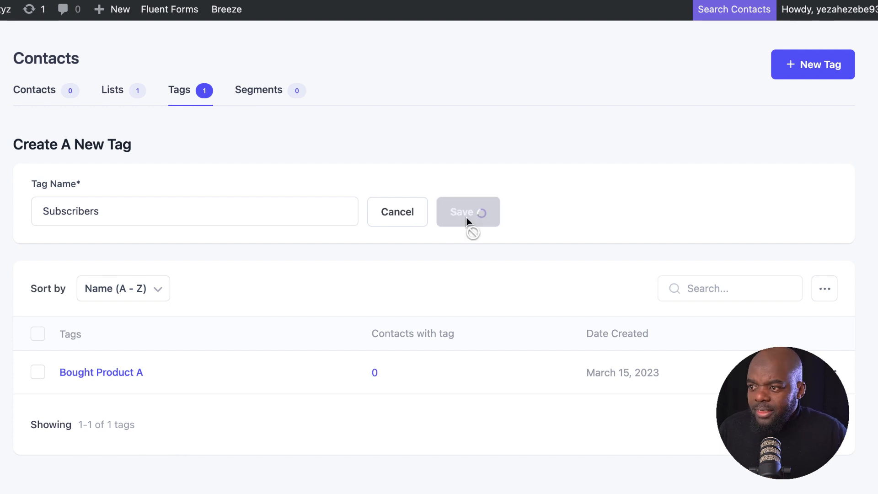
pyautogui.click(118, 91)
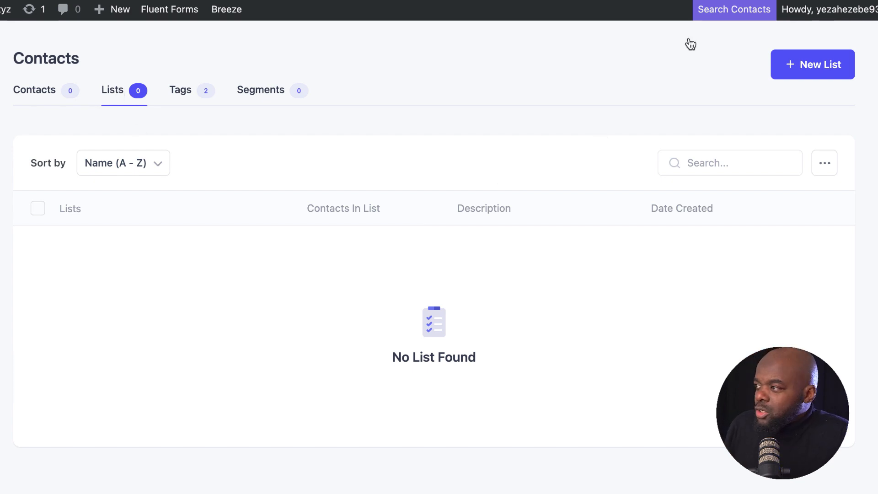
# Step: Create two contact lists named 'Customers' and 'Subscribers'
pyautogui.click(830, 66)
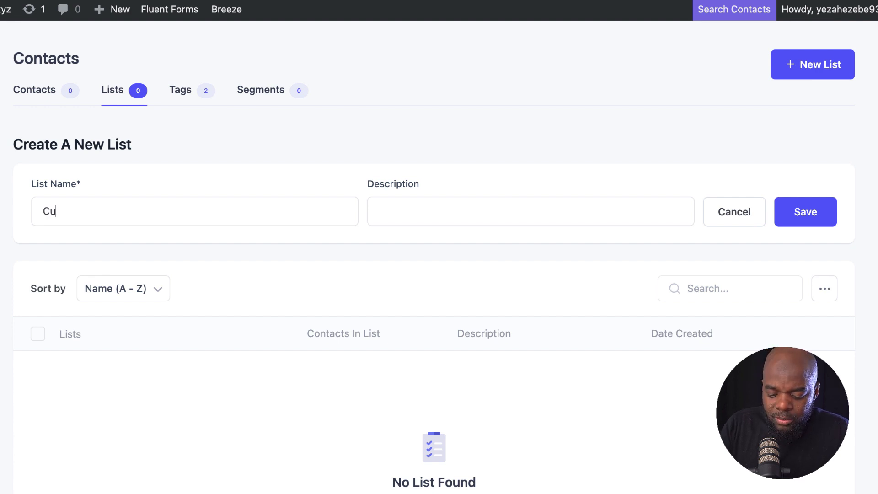
pyautogui.write('Customers')
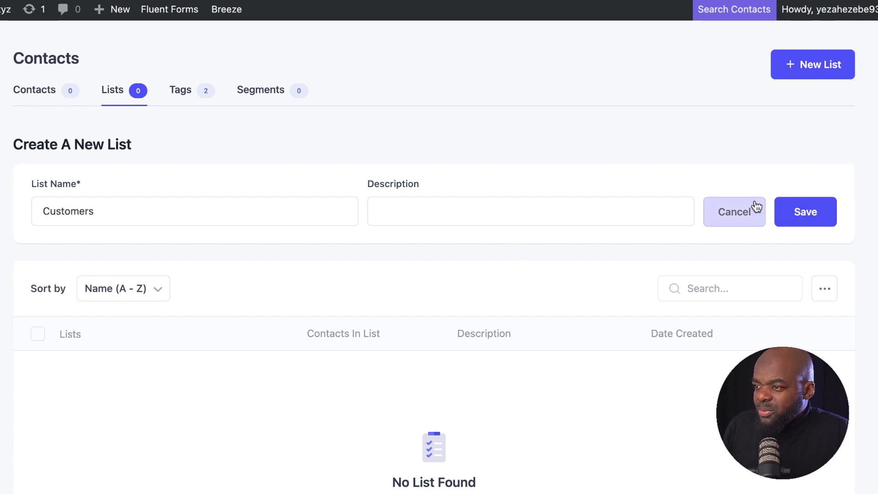
pyautogui.click(812, 213)
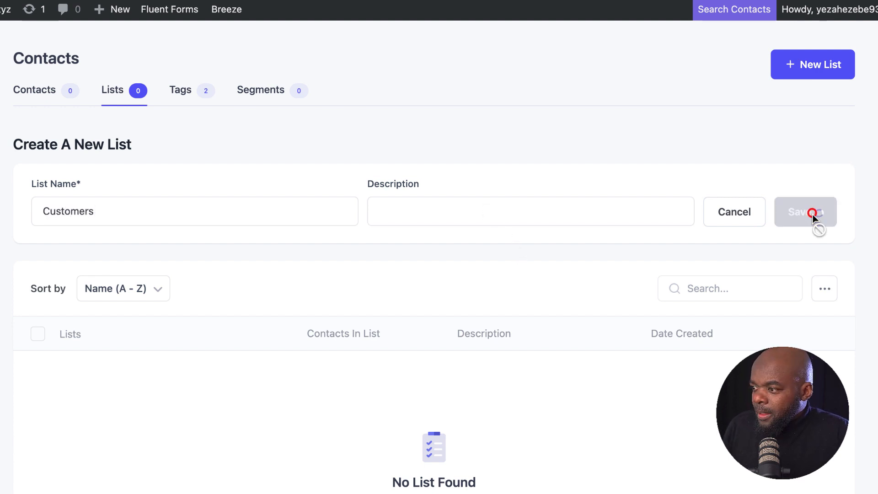
pyautogui.click(826, 67)
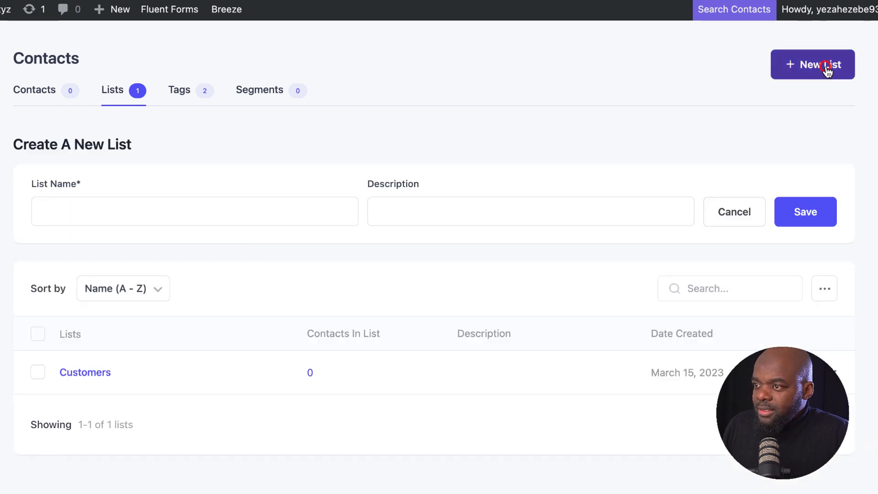
pyautogui.click(290, 224)
pyautogui.write('Subscribers')
pyautogui.click(804, 211)
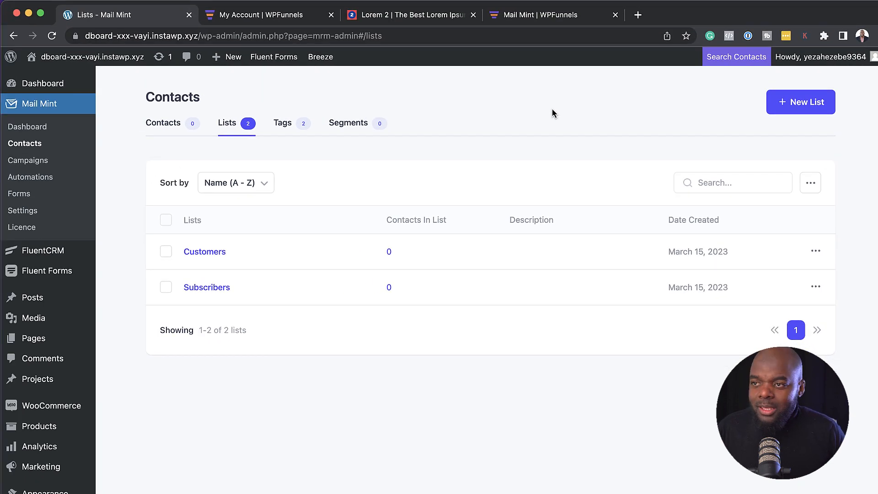
pyautogui.click(28, 160)
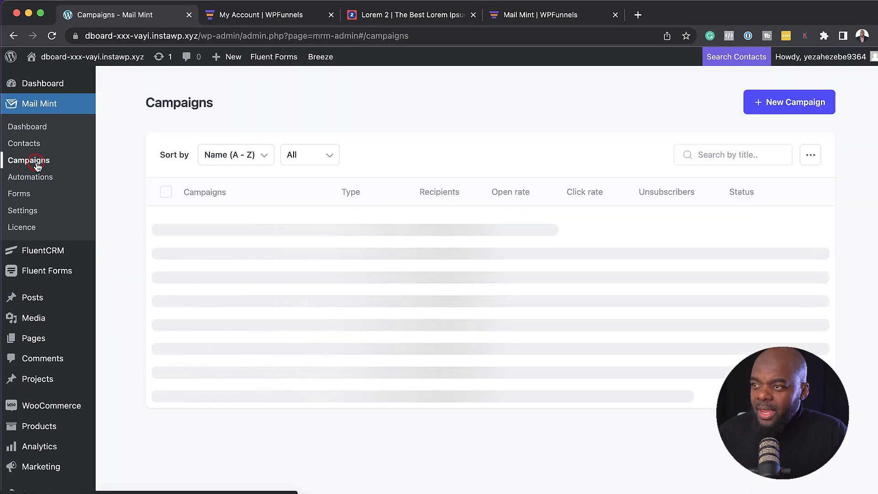
# Step: Start a regular email campaign with subject 'Test Email' and preview text 'Testing'
pyautogui.click(789, 105)
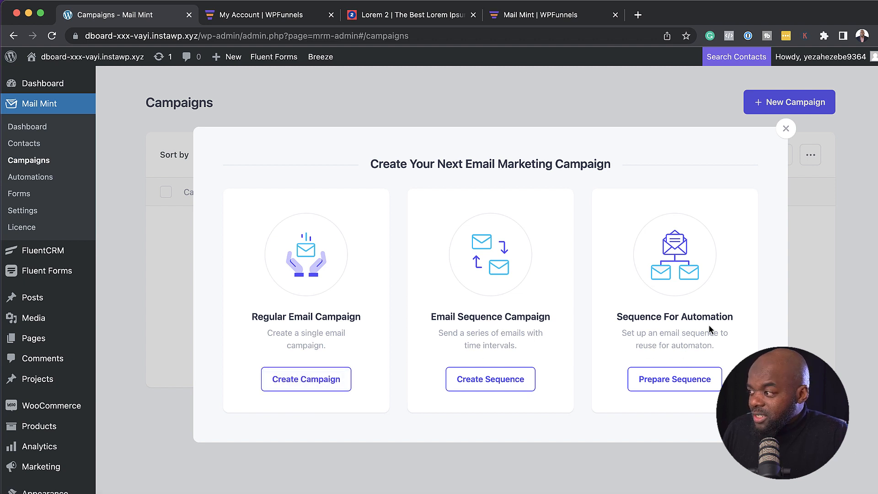
pyautogui.click(319, 381)
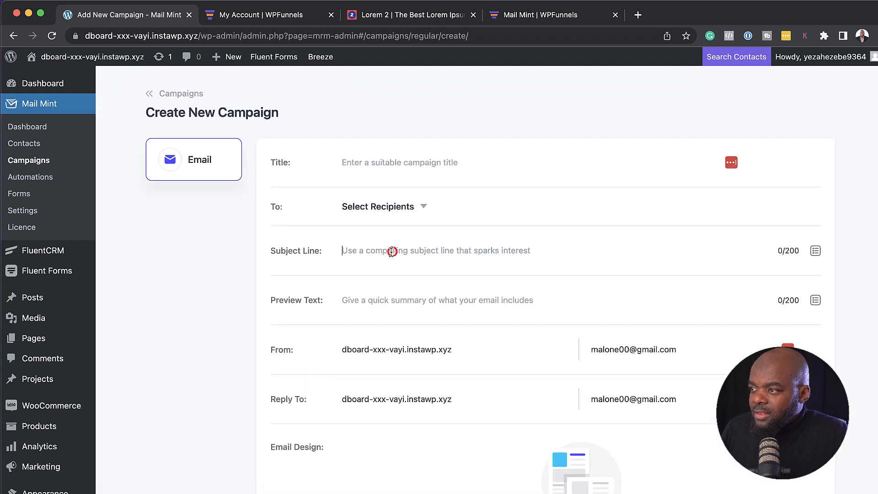
pyautogui.write('Test Email')
pyautogui.press('Tab')
pyautogui.write('Testing')
# Step: Change the campaign's From and Reply To names to 'Mak' and bring up the email templates
pyautogui.tripleClick(458, 348)
pyautogui.write('Mak')
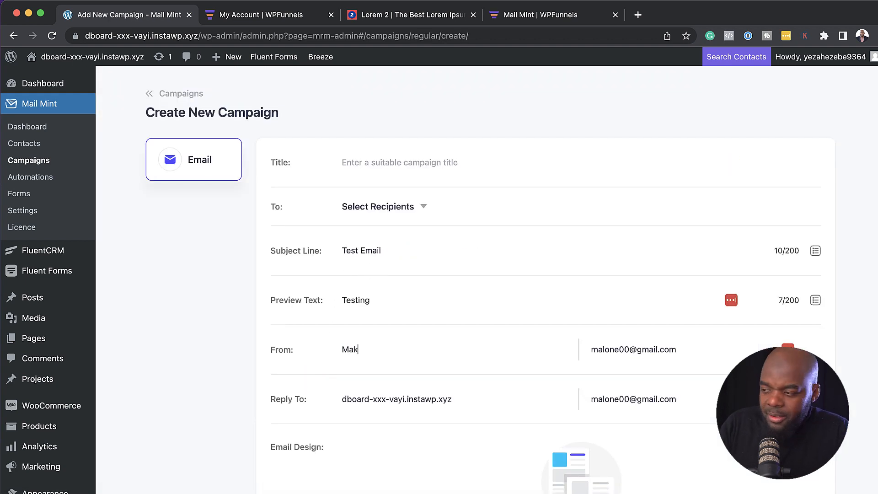
pyautogui.tripleClick(485, 405)
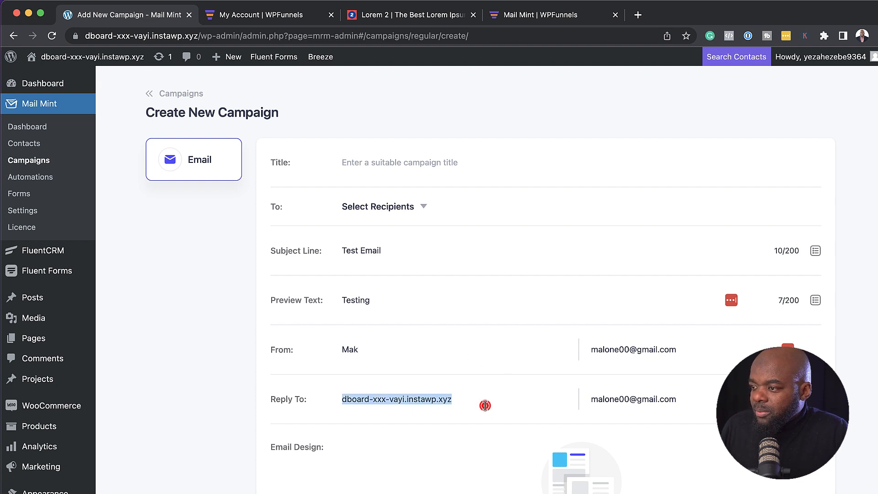
pyautogui.write('Mak')
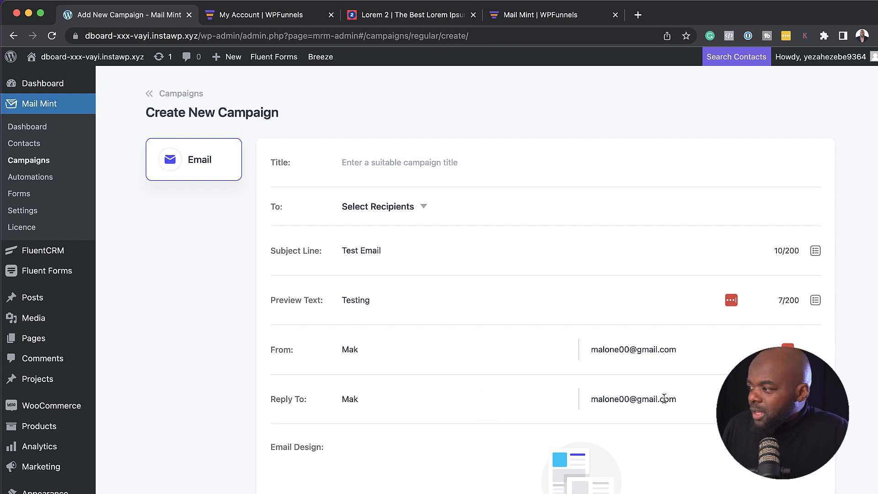
pyautogui.scroll(-5, 510, 375)
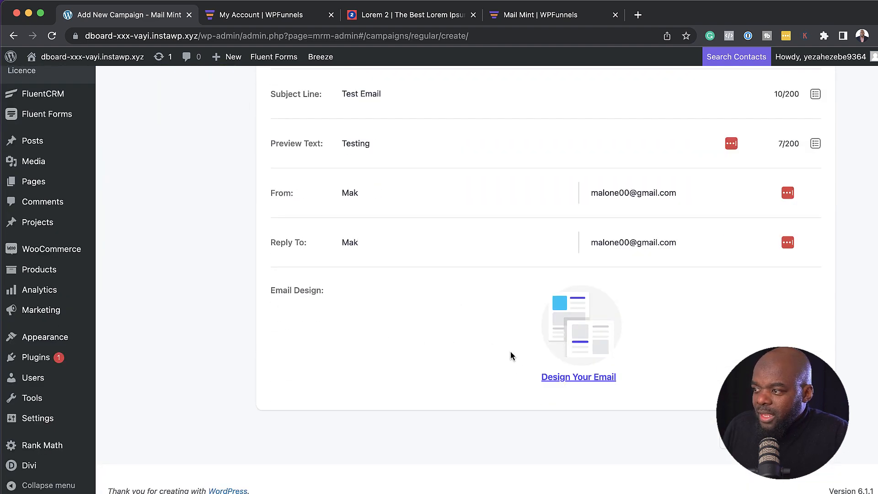
pyautogui.click(577, 378)
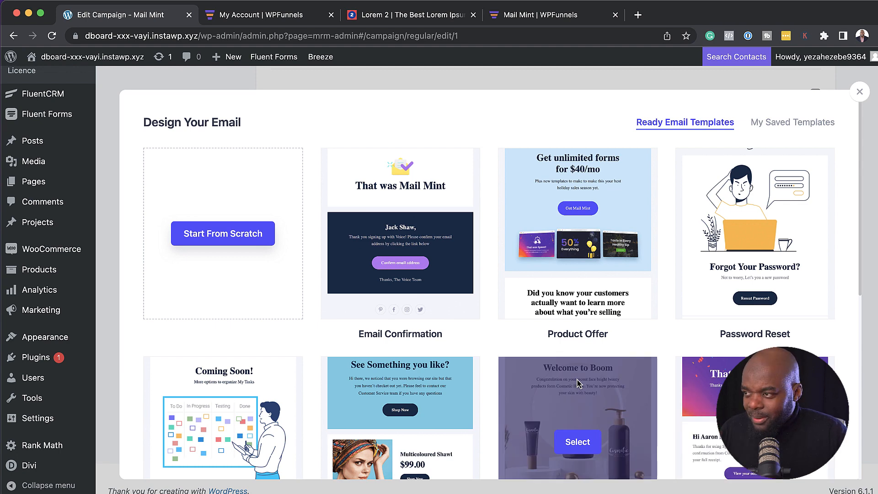
# Step: Start a blank email design and place a Text block above the footer
pyautogui.click(223, 234)
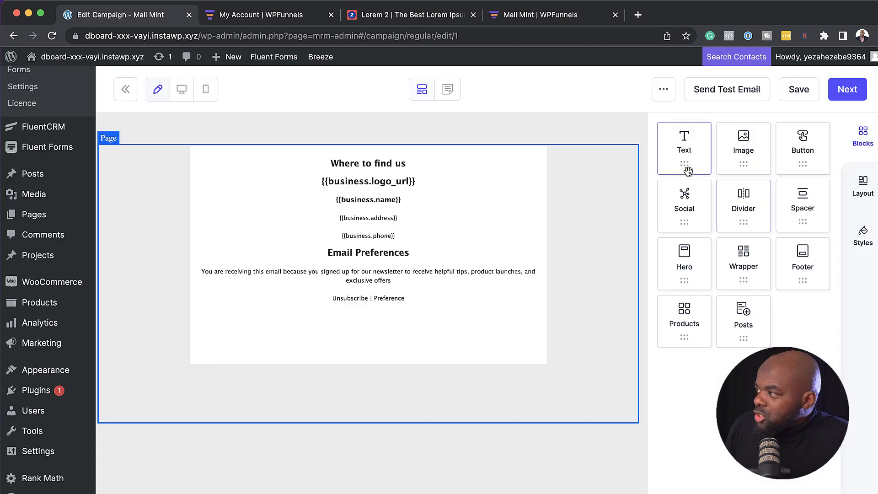
pyautogui.moveTo(685, 150); pyautogui.dragTo(447, 159)
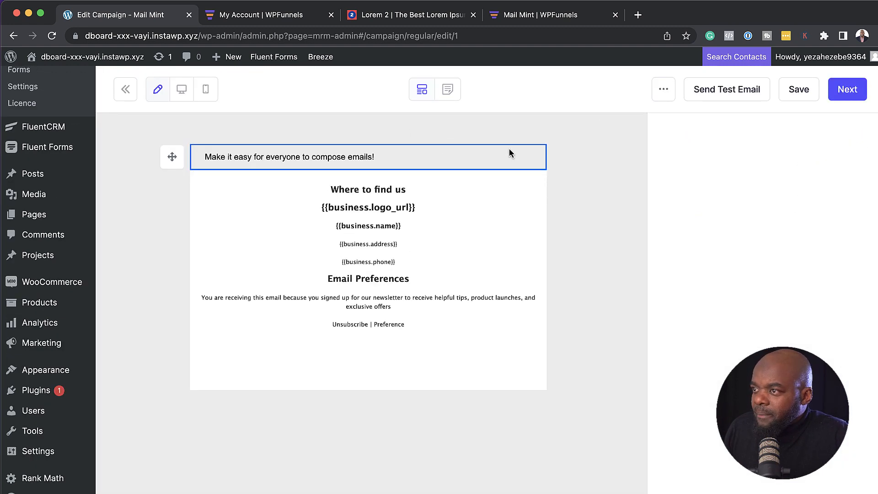
pyautogui.click(508, 150)
pyautogui.click(658, 132)
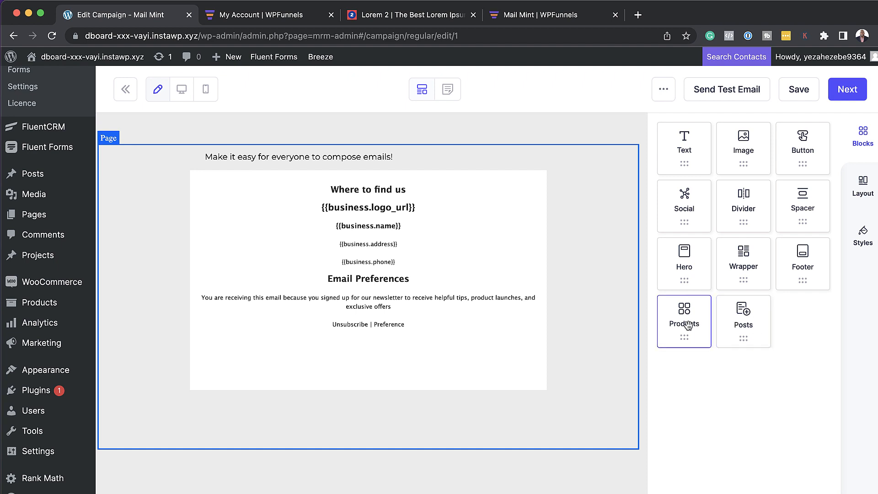
# Step: Try a Products block with the Uncategorized category above the footer, then remove it
pyautogui.moveTo(688, 321); pyautogui.dragTo(430, 186)
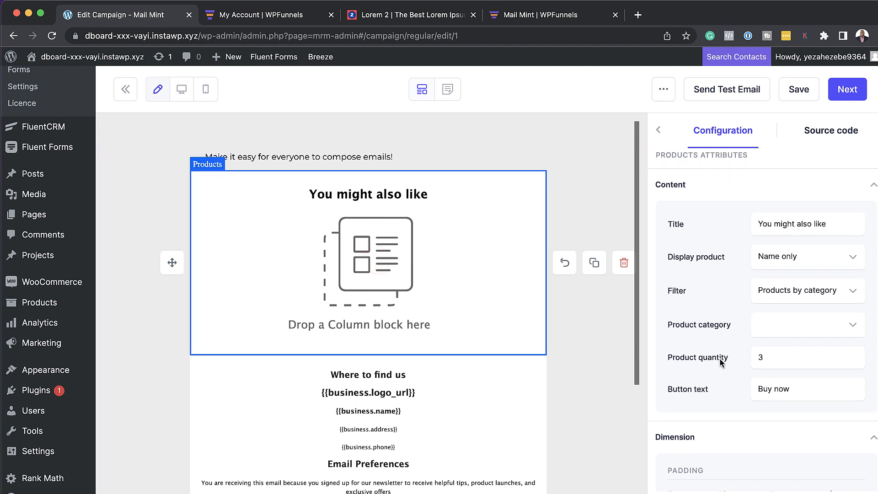
pyautogui.scroll(-10, 691, 358)
pyautogui.scroll(-4, 720, 363)
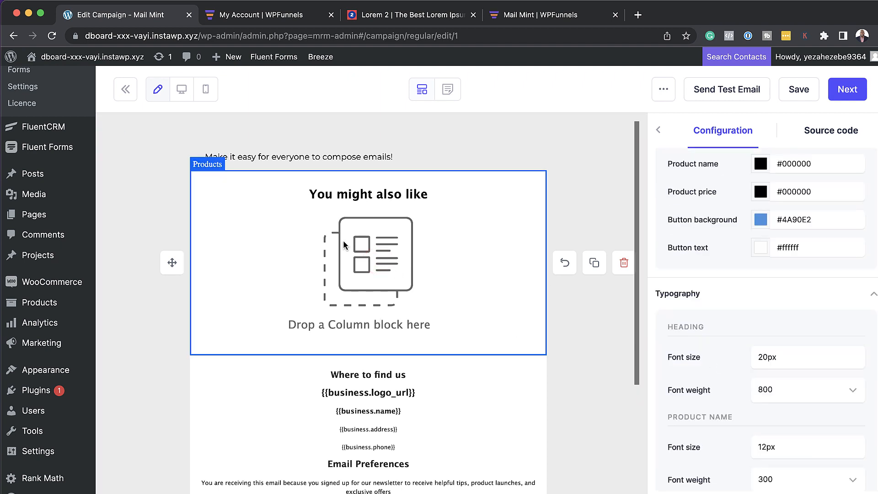
pyautogui.scroll(-5, 806, 388)
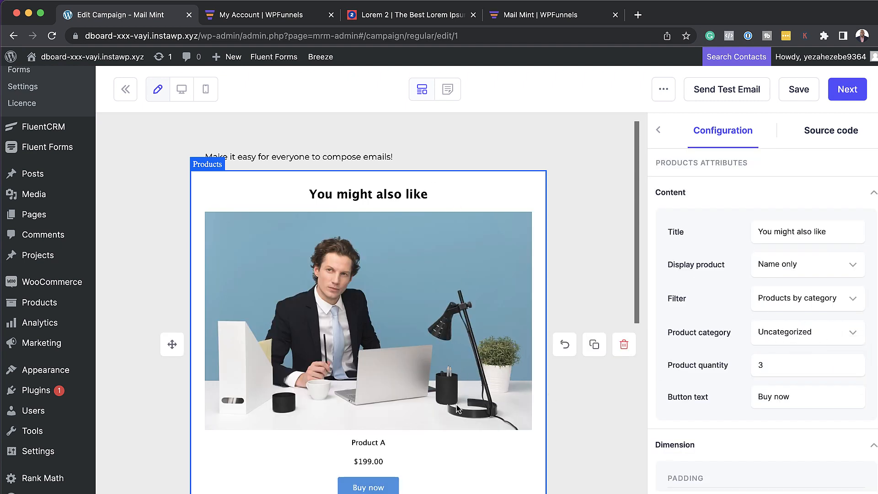
pyautogui.scroll(-2, 456, 404)
pyautogui.scroll(-1, 456, 404)
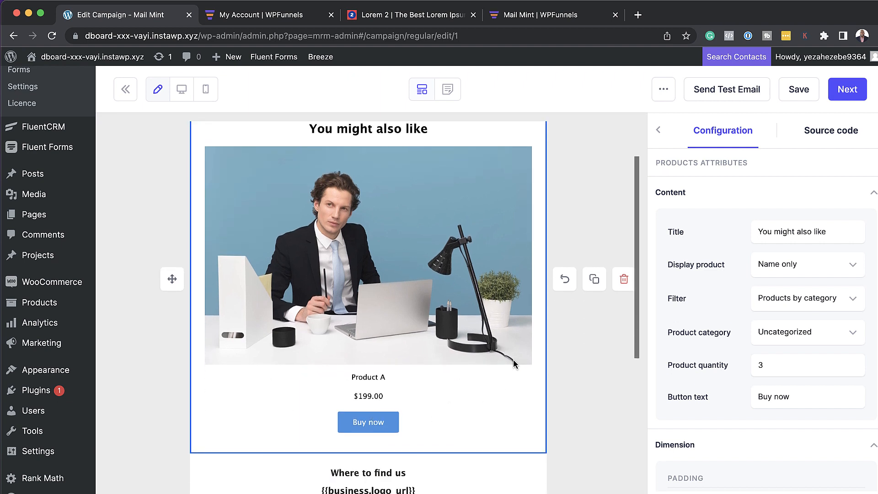
pyautogui.scroll(1, 514, 363)
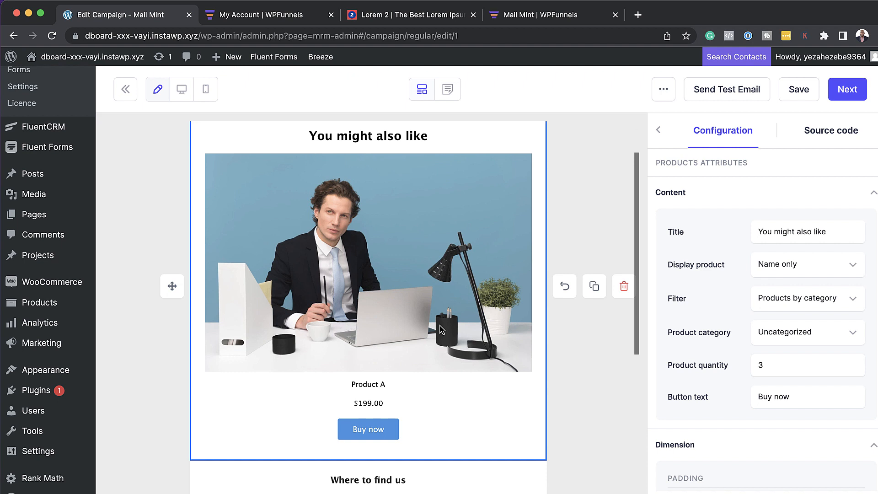
pyautogui.scroll(3, 800, 331)
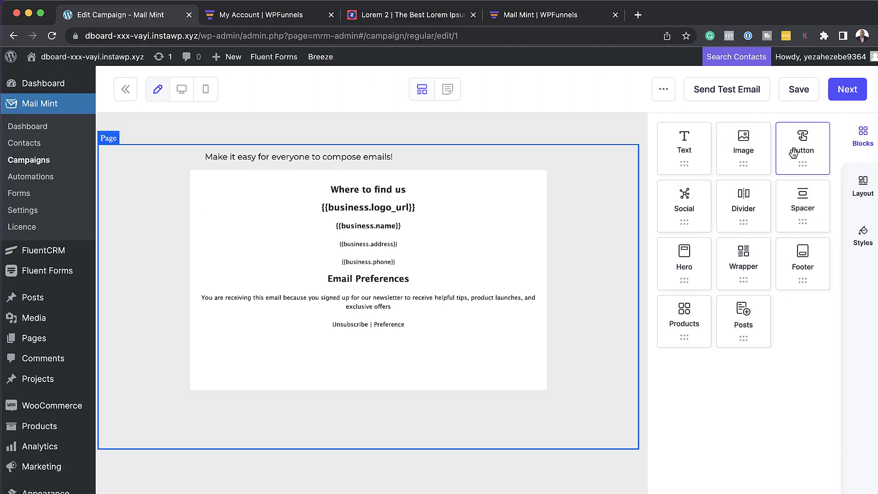
# Step: Place a default Button block under the text line and review its Configuration settings
pyautogui.moveTo(808, 151); pyautogui.dragTo(386, 169)
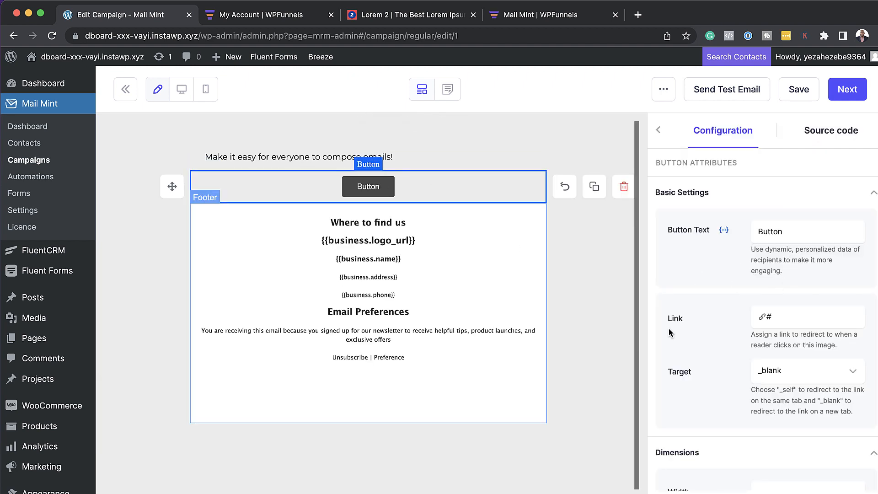
pyautogui.scroll(-3, 774, 386)
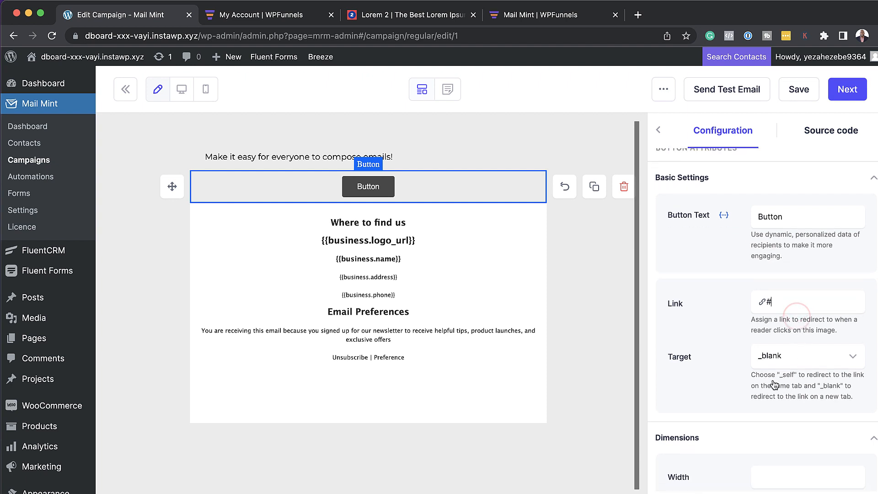
pyautogui.scroll(-1, 774, 385)
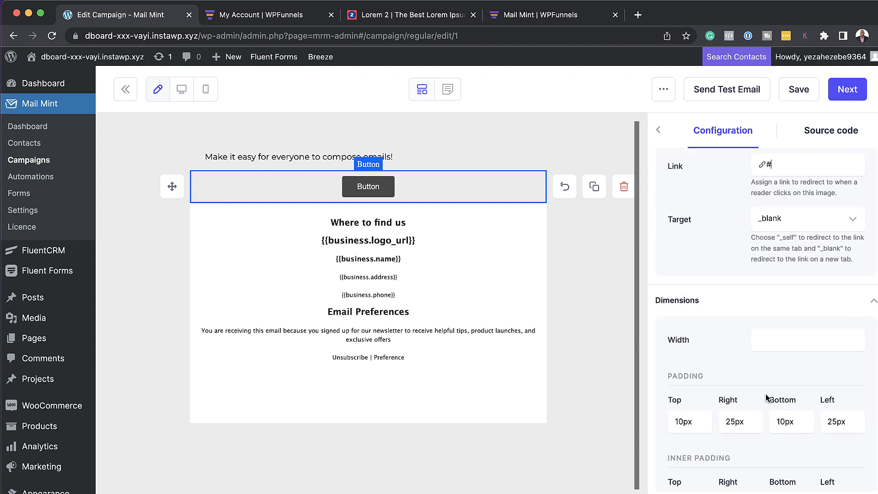
pyautogui.scroll(-7, 767, 398)
pyautogui.scroll(12, 766, 389)
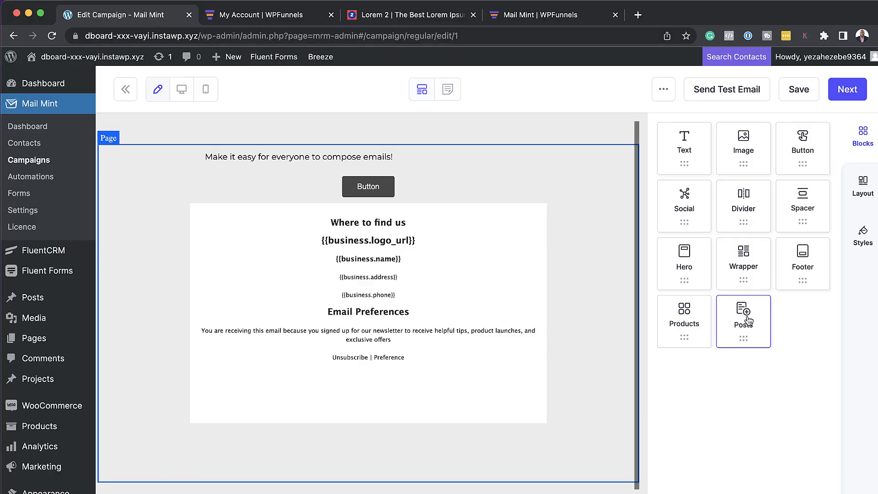
# Step: Add a Posts block filtered by the Uncategorized category, showing 3 posts
pyautogui.moveTo(748, 320); pyautogui.dragTo(413, 209)
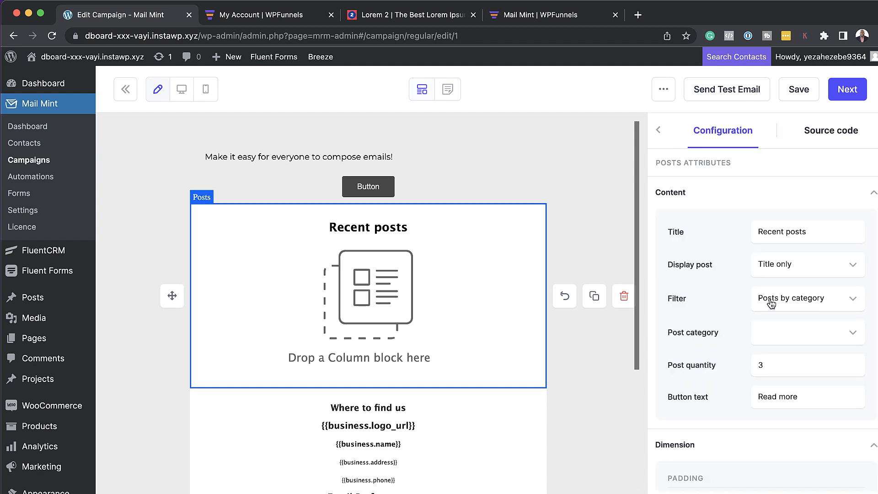
pyautogui.click(816, 302)
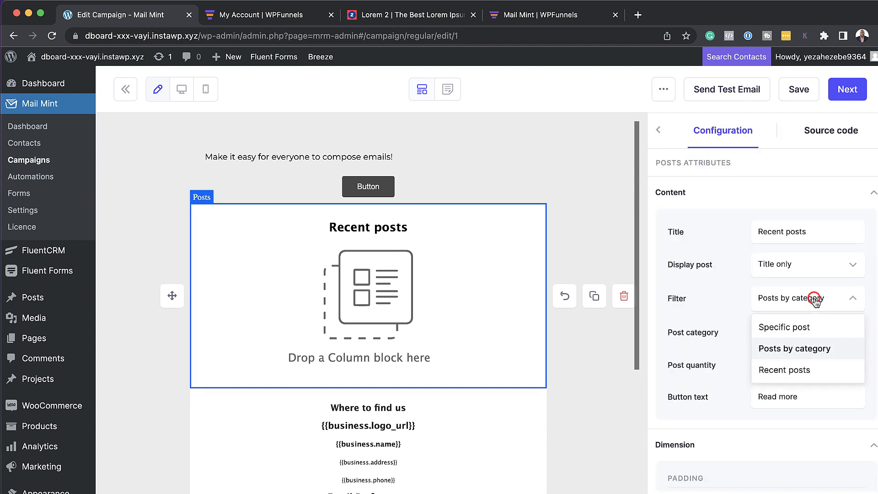
pyautogui.click(831, 327)
pyautogui.click(782, 335)
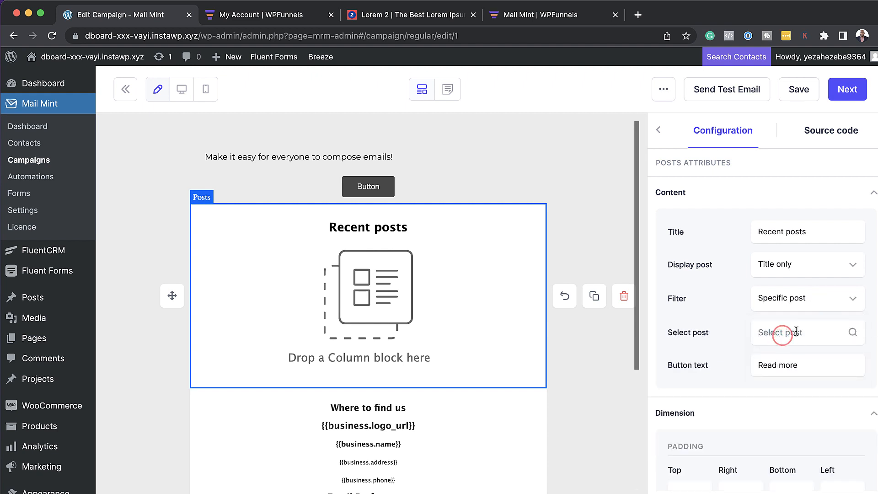
pyautogui.click(804, 299)
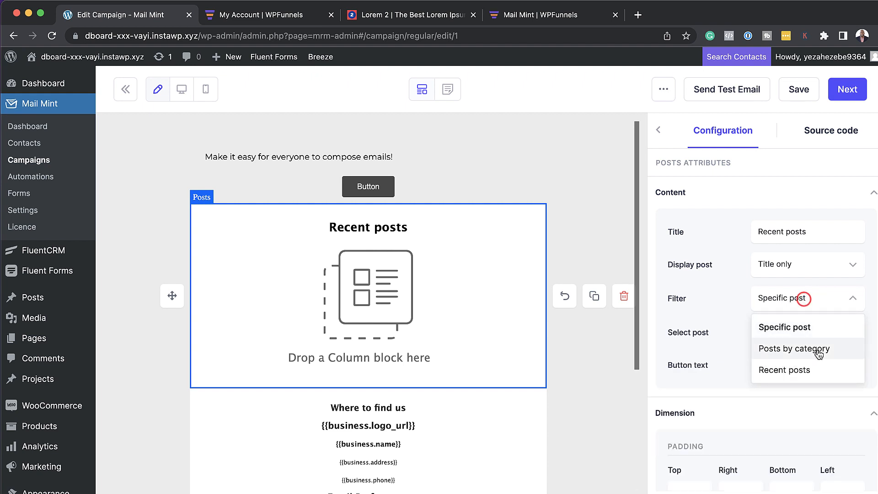
pyautogui.click(820, 353)
pyautogui.click(787, 334)
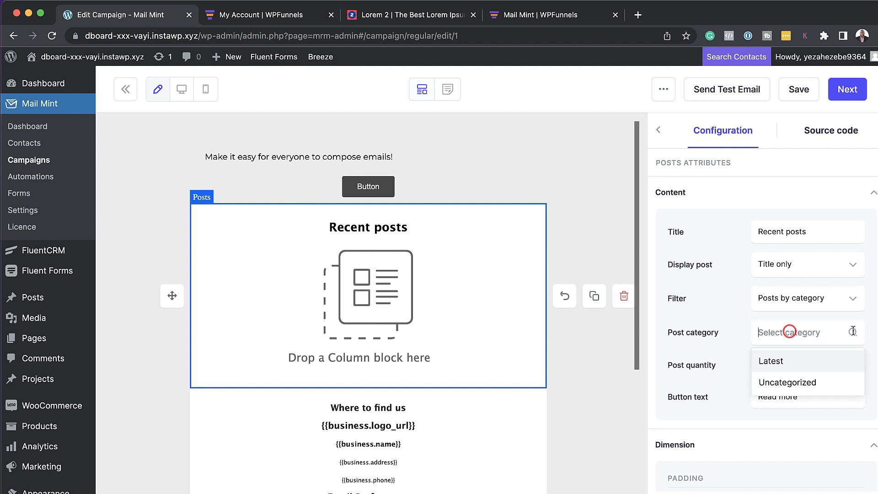
pyautogui.click(805, 383)
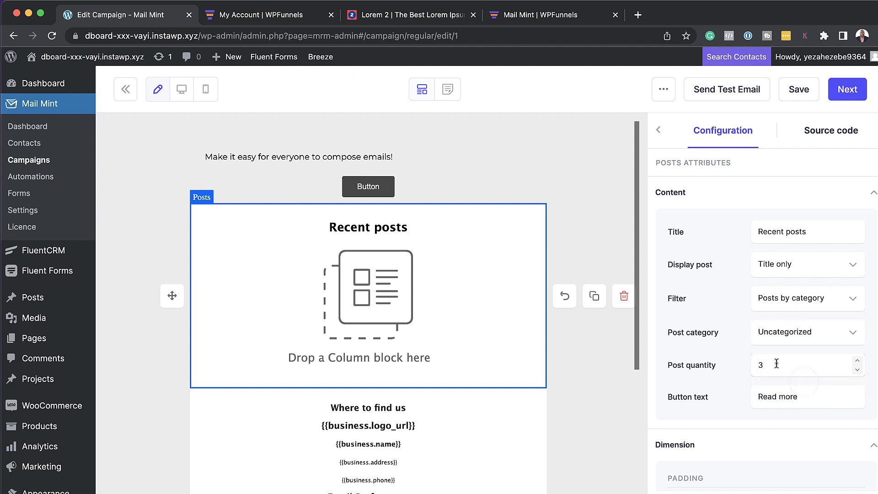
pyautogui.doubleClick(776, 363)
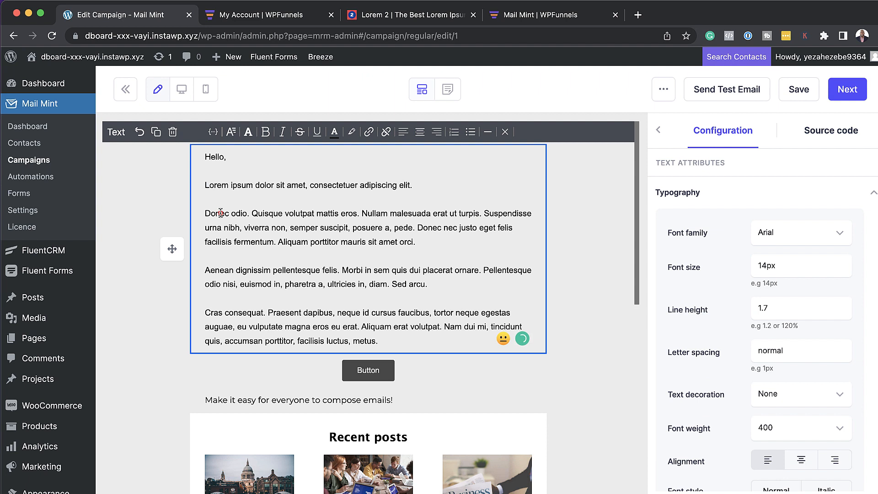
pyautogui.click(220, 212)
# Step: Insert the {{contact.firstName}} merge tag after 'Hello,' in the greeting
pyautogui.click(231, 157)
pyautogui.click(213, 132)
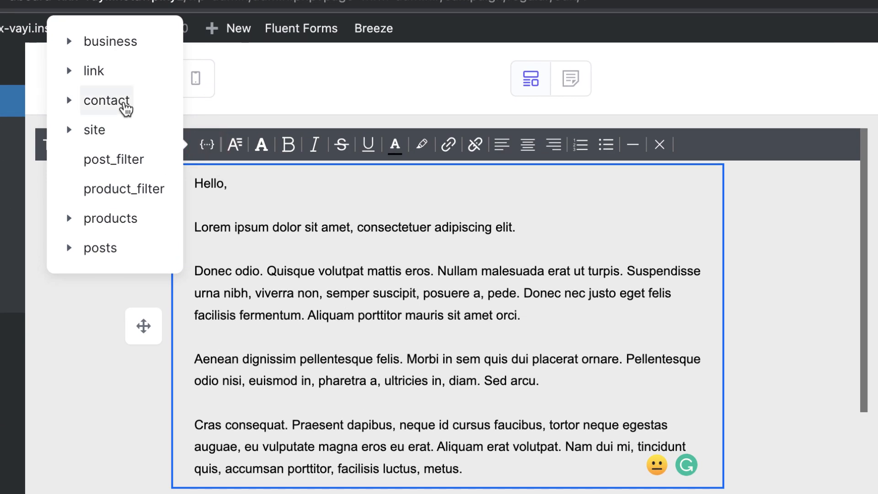
pyautogui.click(72, 99)
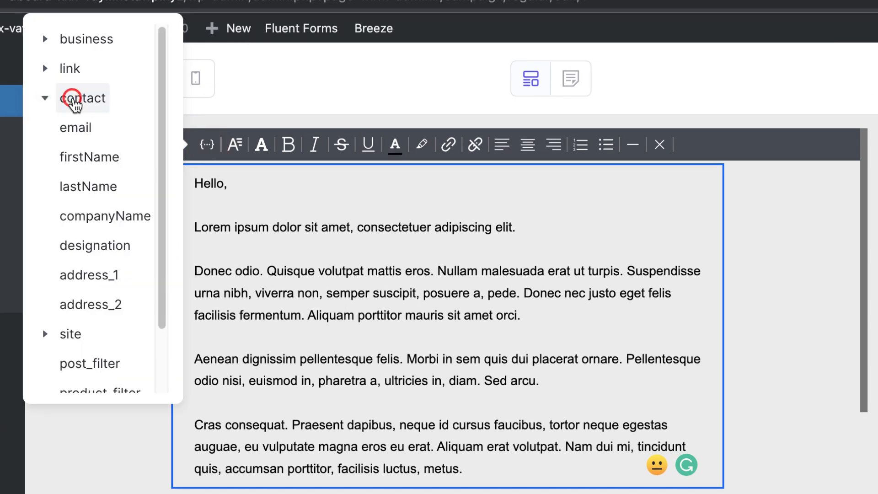
pyautogui.click(122, 155)
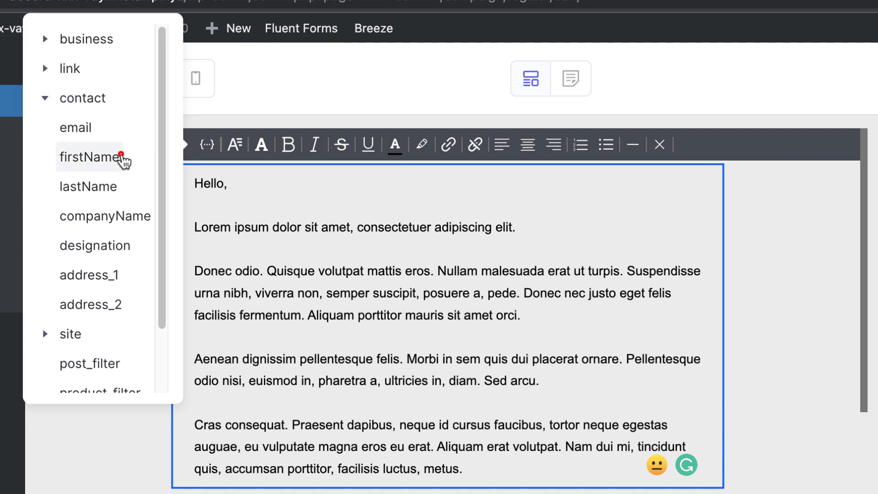
# Step: Move on to the campaign settings and rename the title to 'Test email'
pyautogui.click(836, 50)
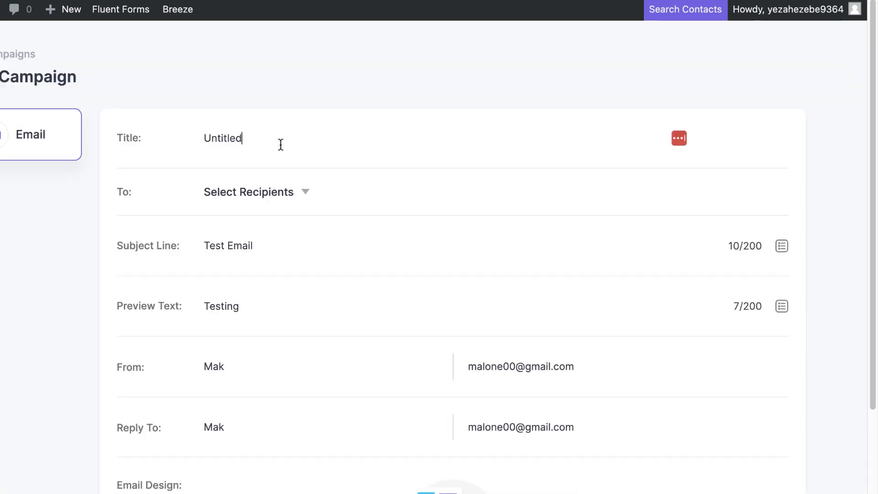
pyautogui.doubleClick(280, 140)
pyautogui.write('Test email')
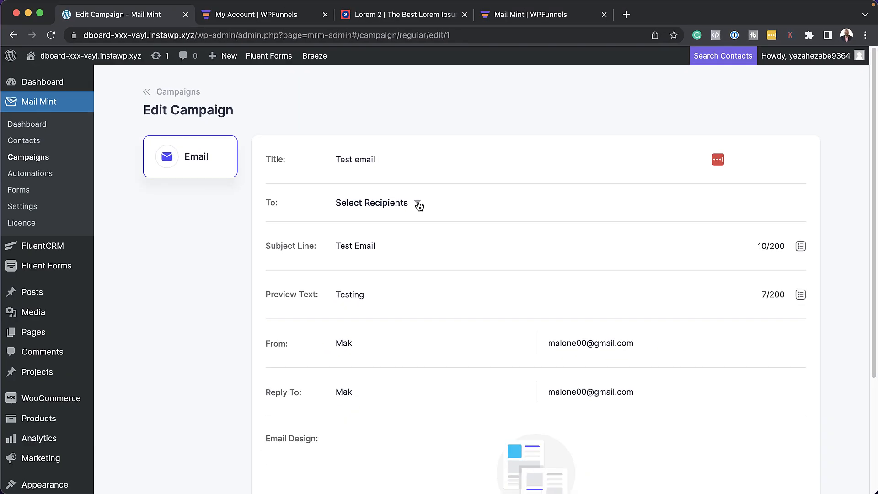
# Step: Set the campaign recipients to the Bought Product A tag only
pyautogui.click(418, 205)
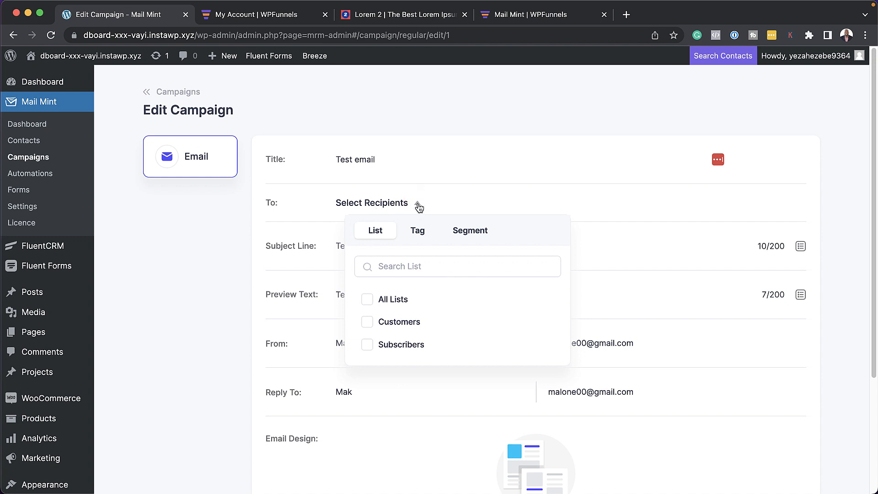
pyautogui.click(418, 231)
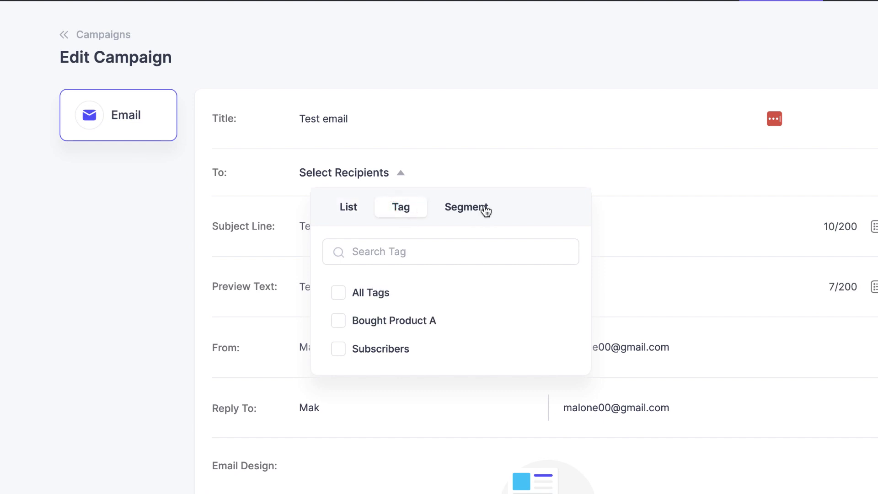
pyautogui.click(355, 208)
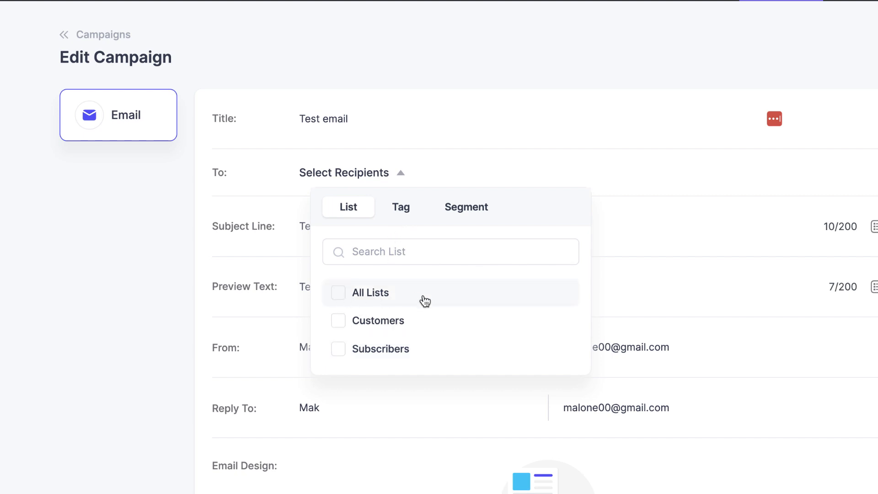
pyautogui.click(402, 208)
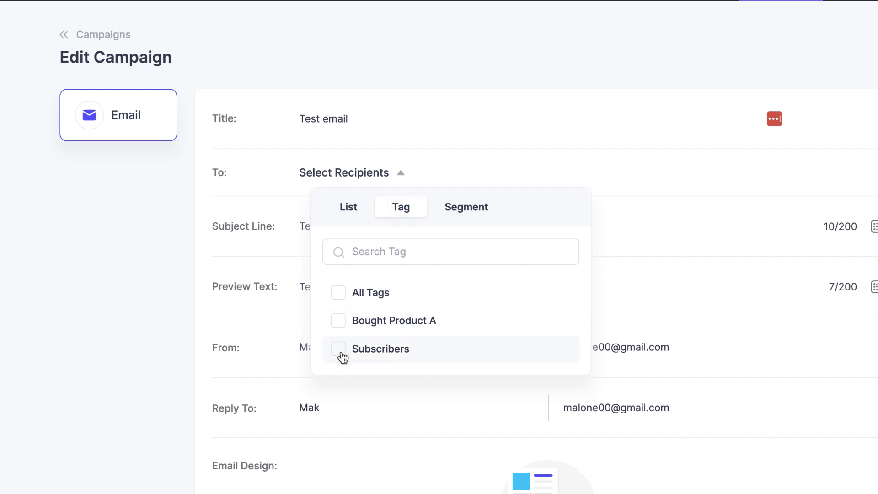
pyautogui.click(339, 322)
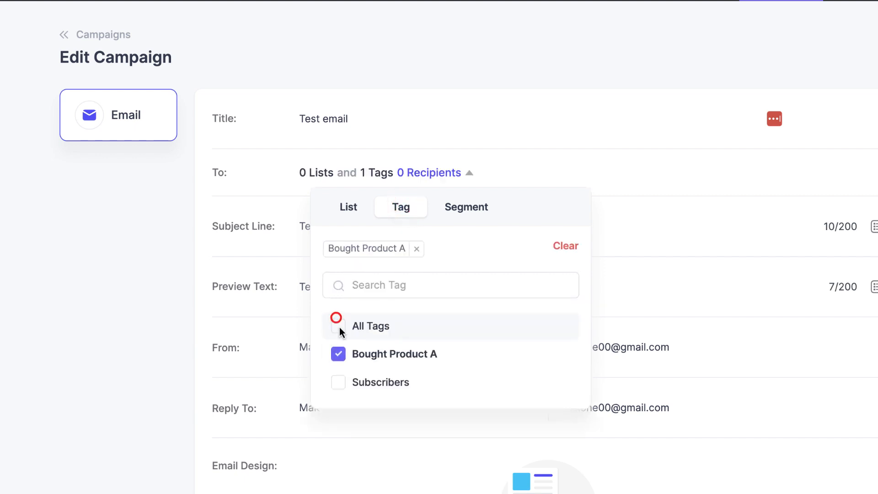
pyautogui.click(161, 308)
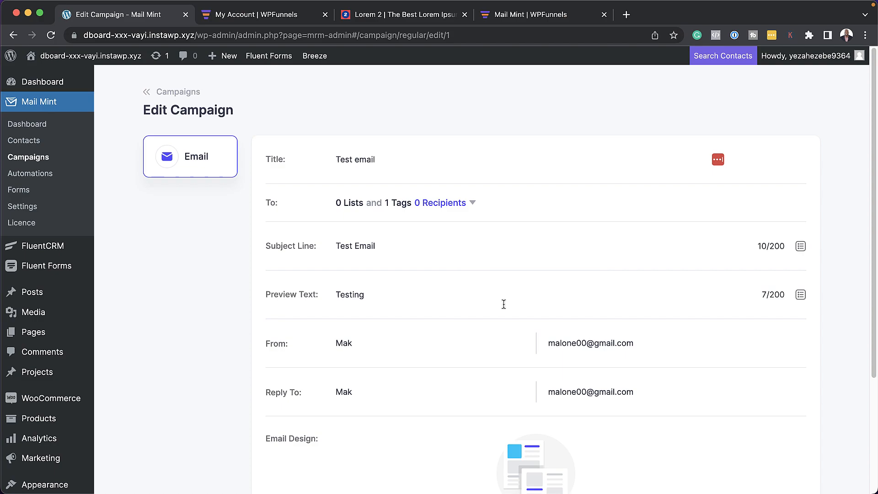
pyautogui.scroll(-2, 503, 304)
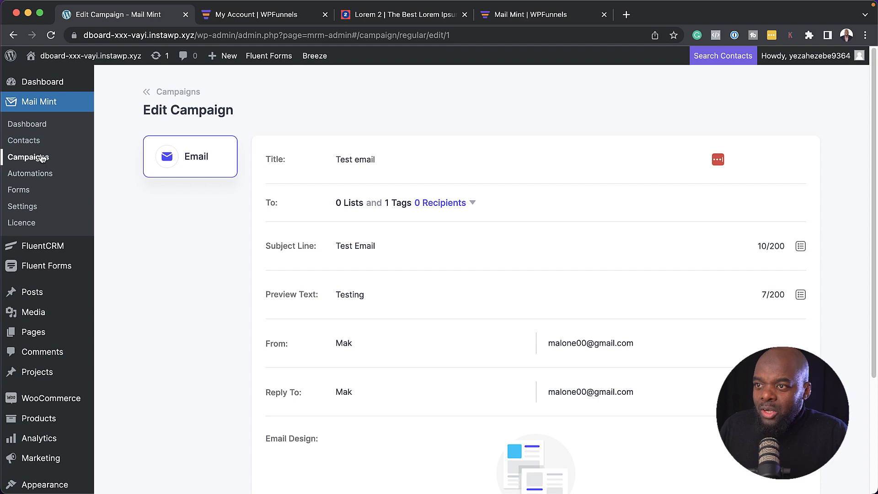
# Step: From the Campaigns list, create a new campaign of type Email Sequence
pyautogui.click(40, 157)
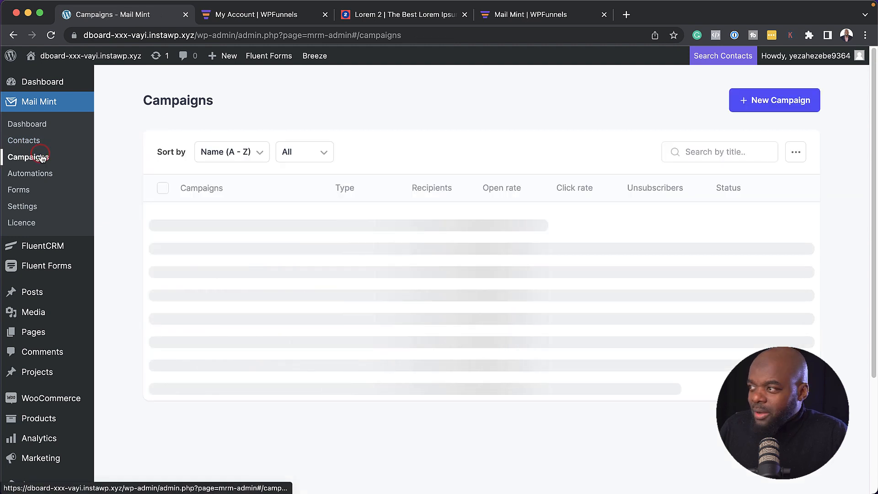
pyautogui.click(780, 104)
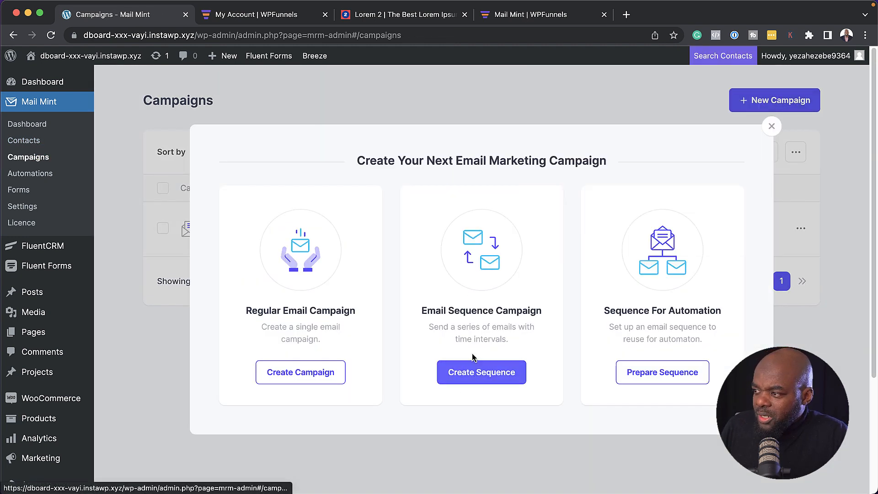
pyautogui.click(488, 371)
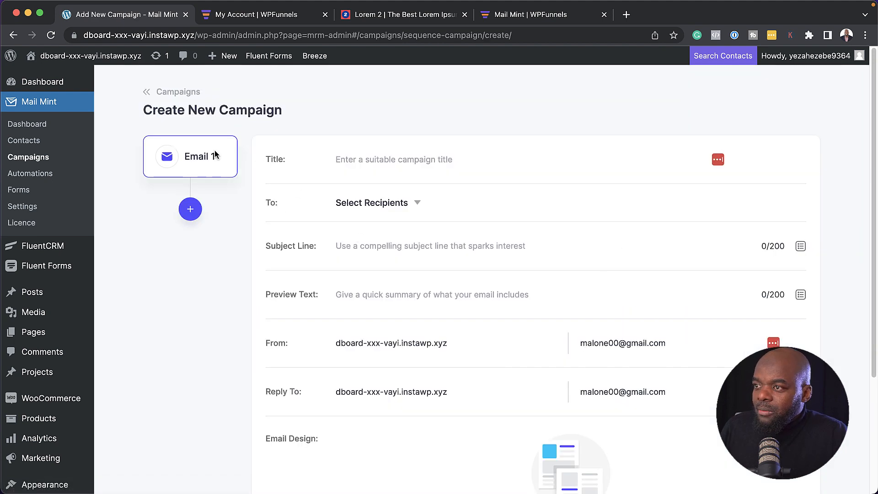
# Step: Title the first email 'Email 1' and send it to All Lists
pyautogui.click(376, 160)
pyautogui.write('Email 1')
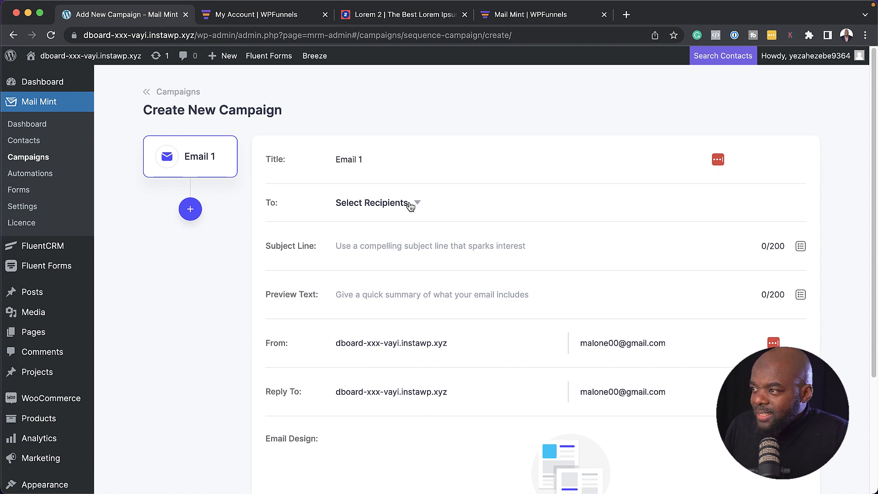
pyautogui.click(410, 206)
pyautogui.click(368, 300)
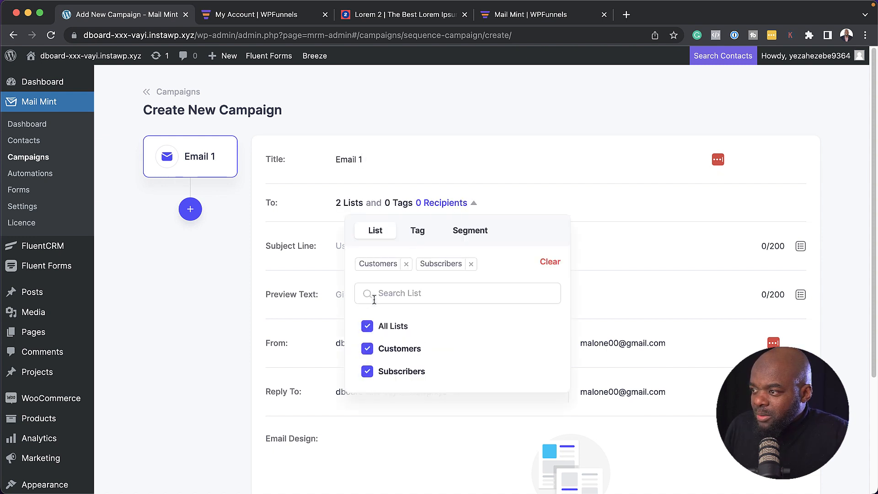
pyautogui.click(555, 161)
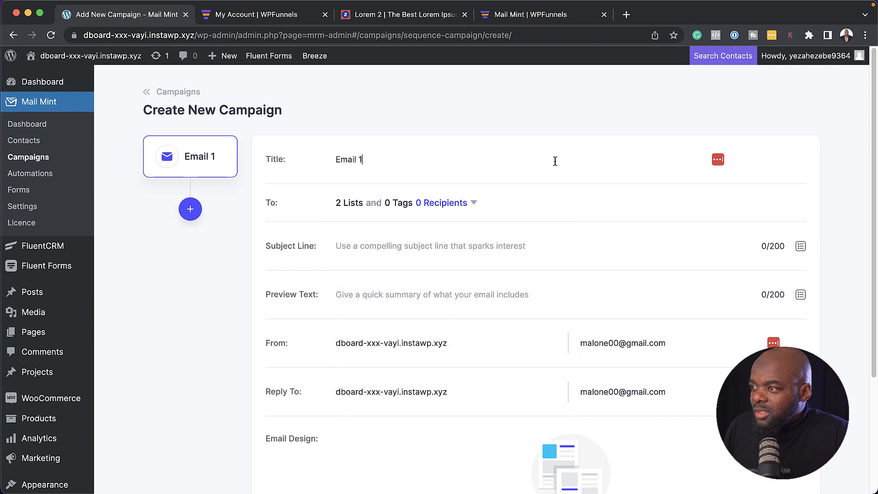
# Step: Give it subject 'Test Email' and preview 'Test', edit the sender name, and add a second email
pyautogui.click(451, 246)
pyautogui.write('Test Email')
pyautogui.click(436, 296)
pyautogui.write('Test')
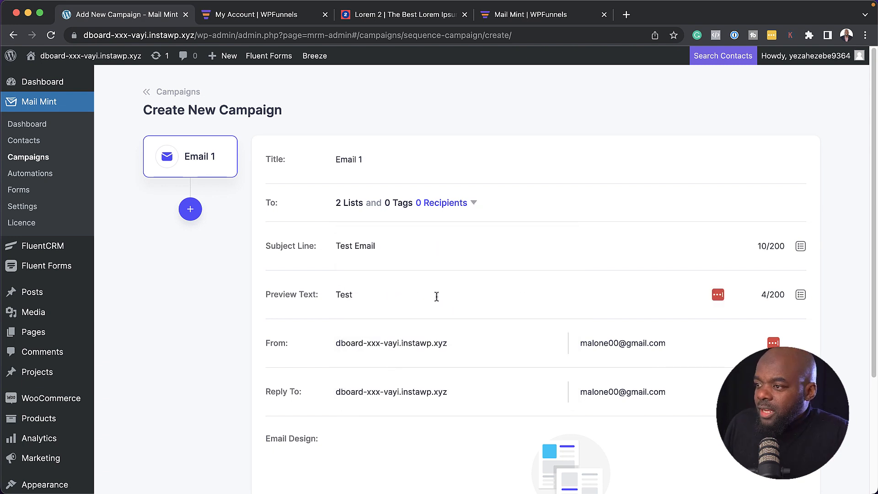
pyautogui.tripleClick(476, 349)
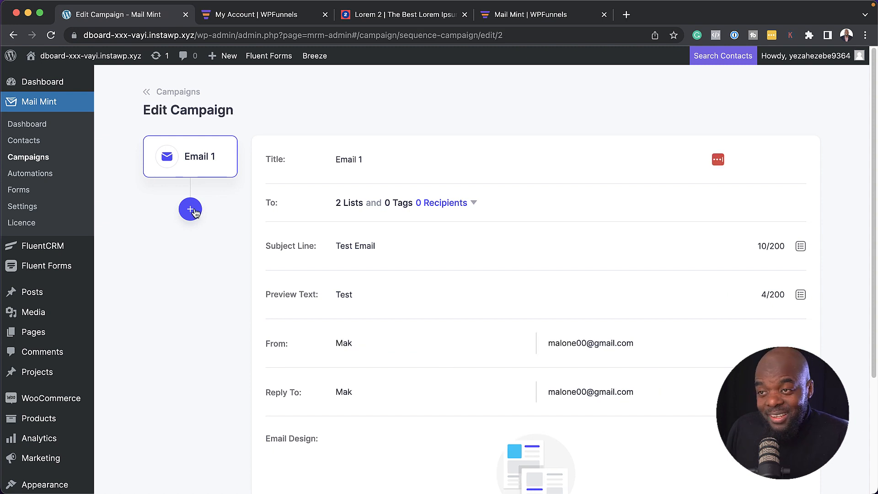
pyautogui.click(191, 210)
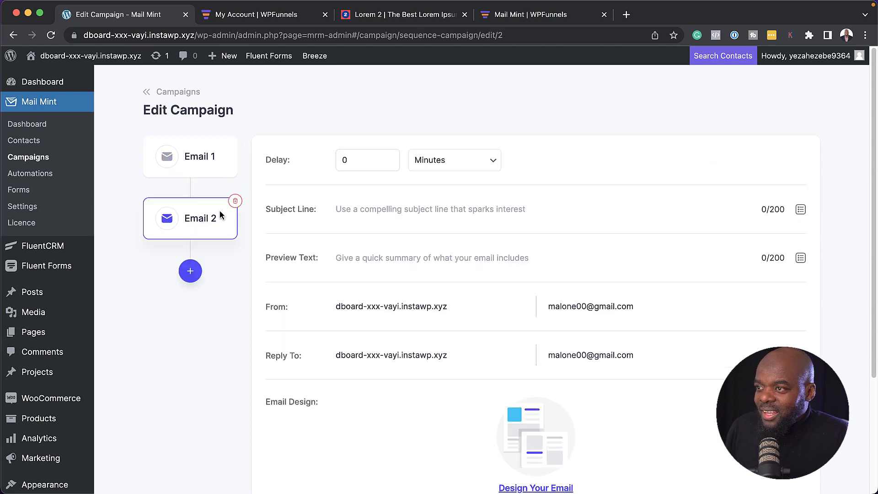
# Step: Add a third email to the sequence with a 2-minute delay
pyautogui.moveTo(368, 160); pyautogui.dragTo(321, 160)
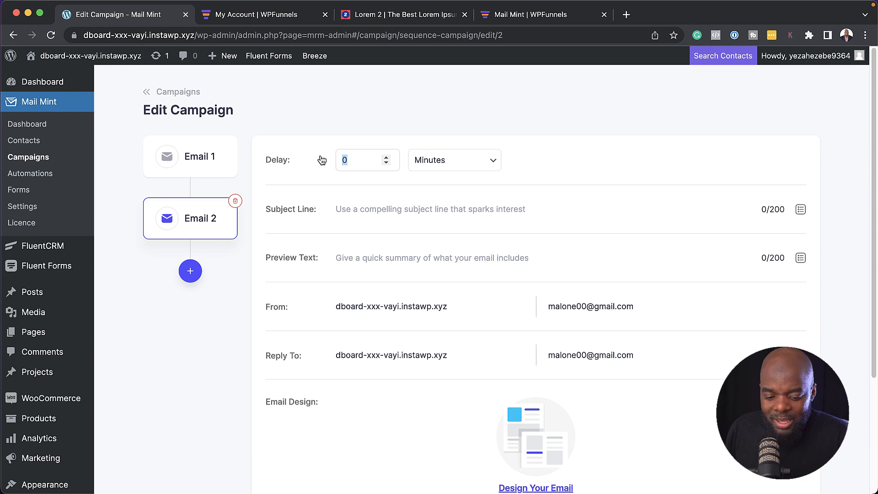
pyautogui.click(190, 271)
pyautogui.scroll(-2, 197, 256)
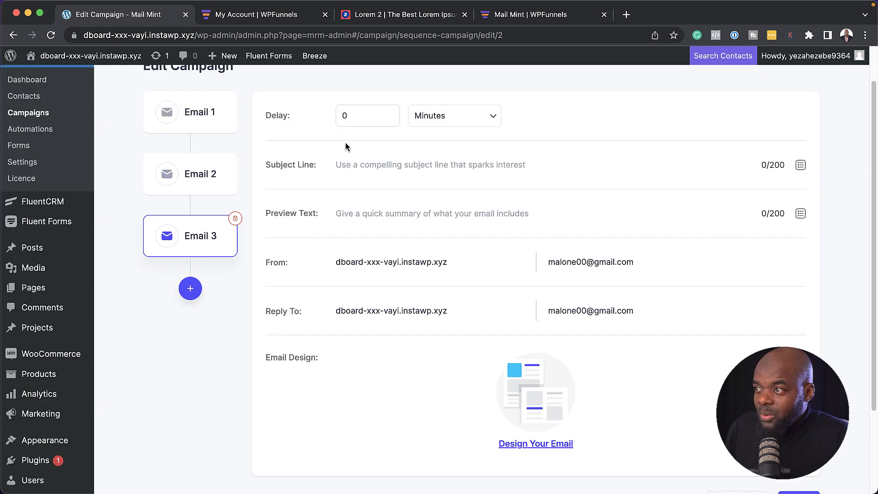
pyautogui.click(356, 115)
pyautogui.write('2')
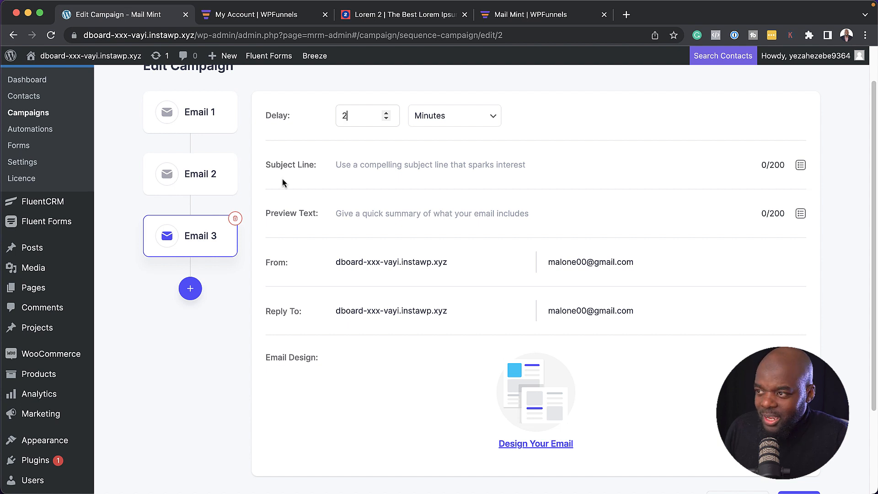
# Step: Add a fourth email delayed 7 minutes, then go back to the Campaigns list
pyautogui.click(190, 288)
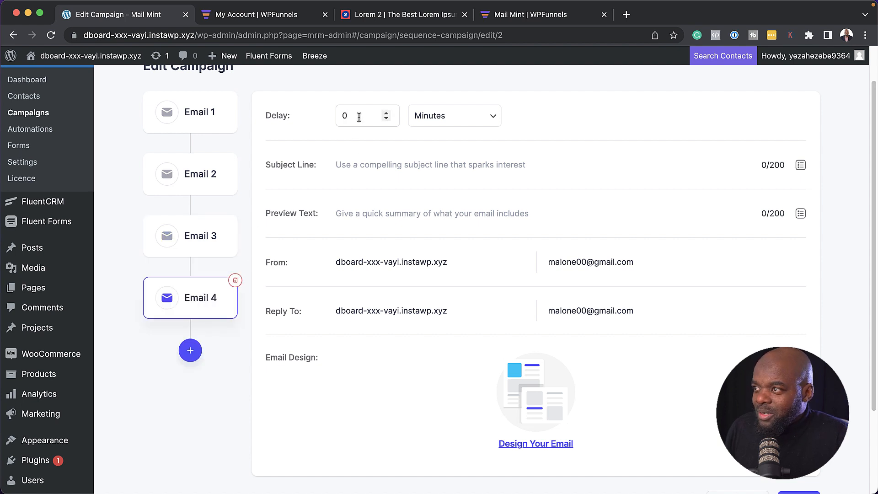
pyautogui.moveTo(360, 116); pyautogui.dragTo(327, 118)
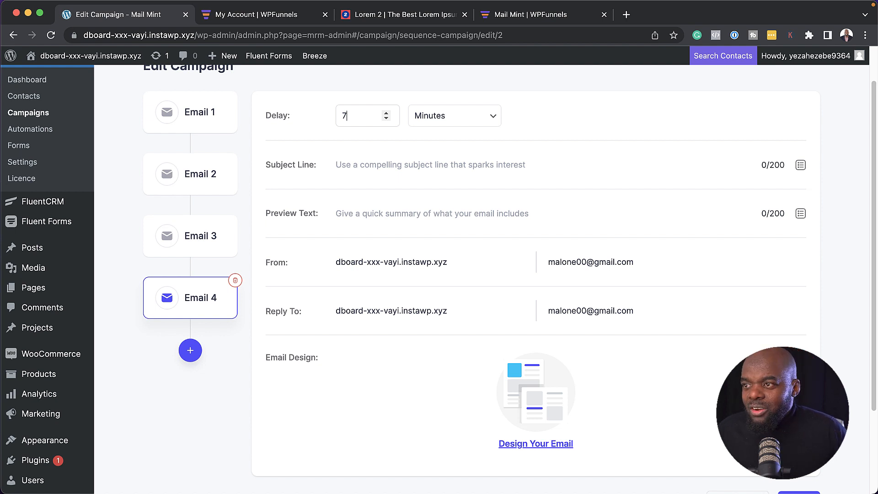
pyautogui.scroll(2, 229, 388)
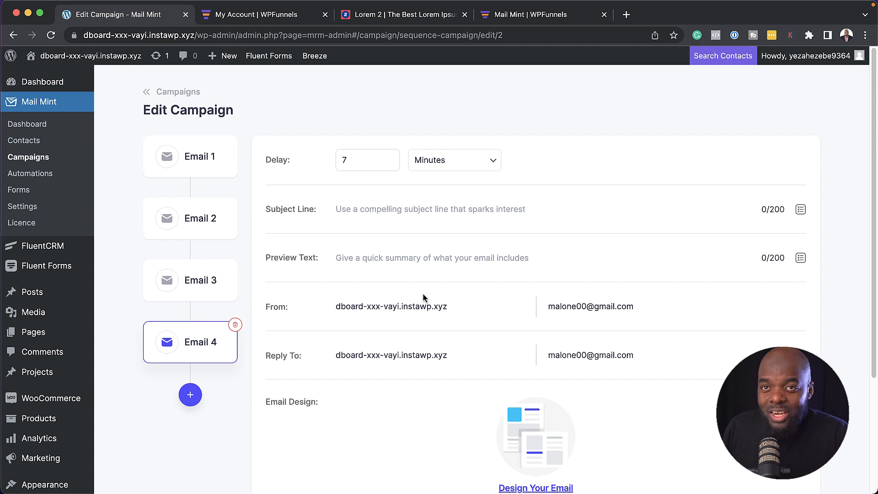
pyautogui.scroll(-4, 474, 287)
pyautogui.click(66, 153)
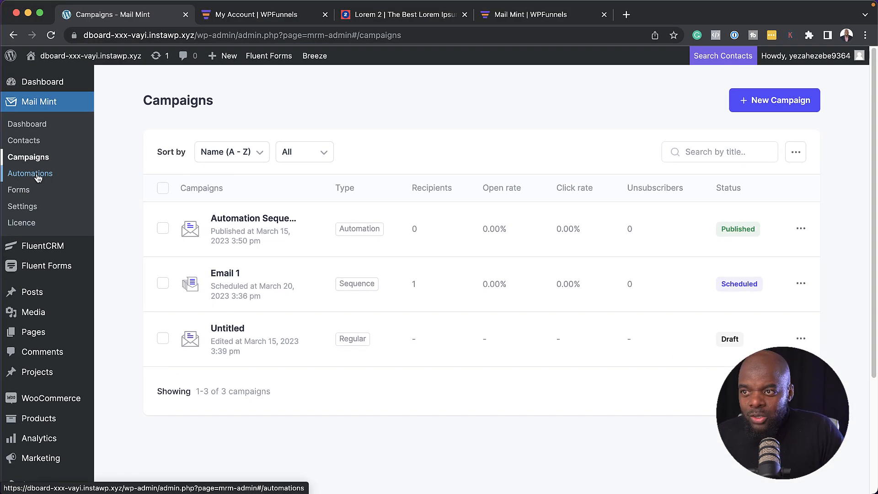
# Step: Open the Automations list from the Mail Mint sidebar
pyautogui.click(38, 177)
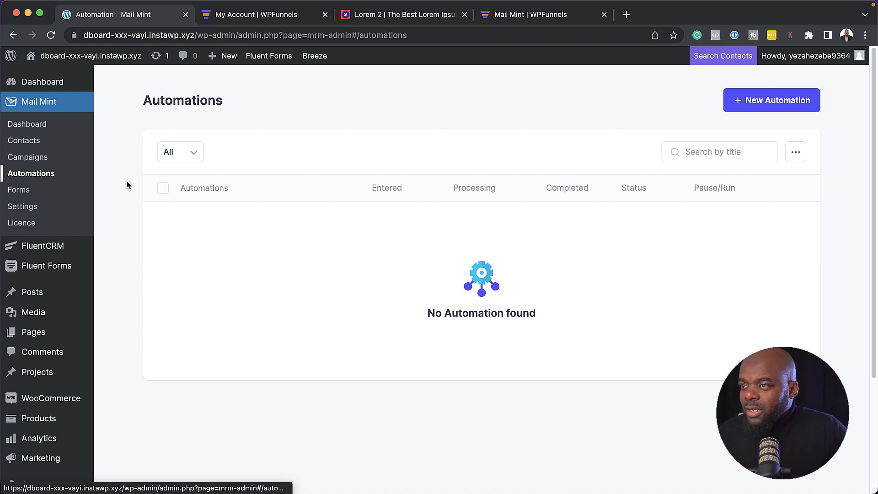
# Step: Create a new automation from the pre-built Completed Order Follow-up (Woo) journey
pyautogui.click(771, 102)
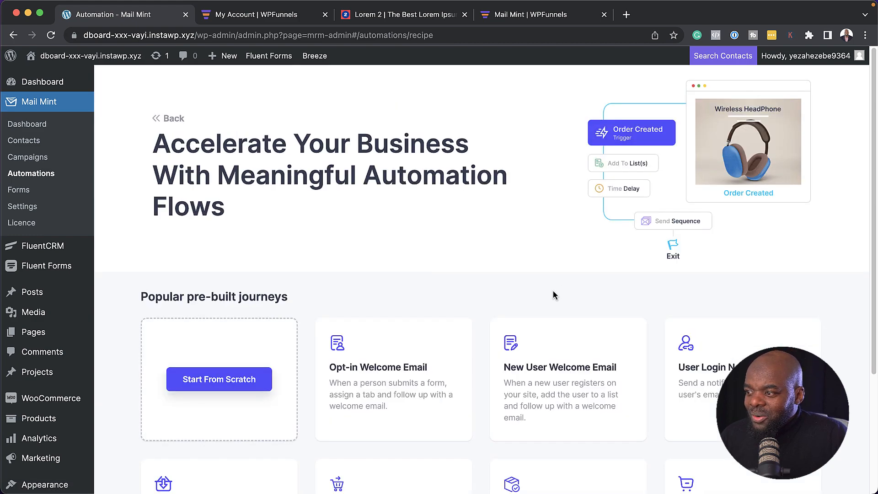
pyautogui.scroll(-4, 553, 292)
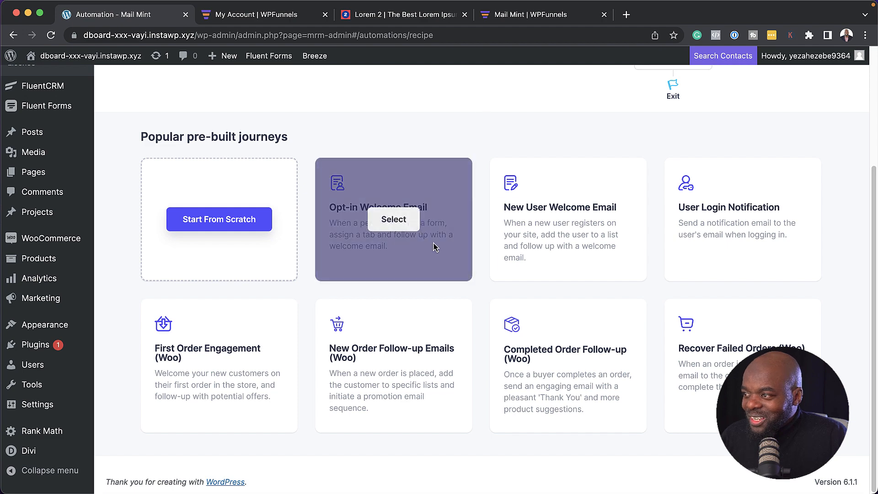
pyautogui.moveTo(596, 337)
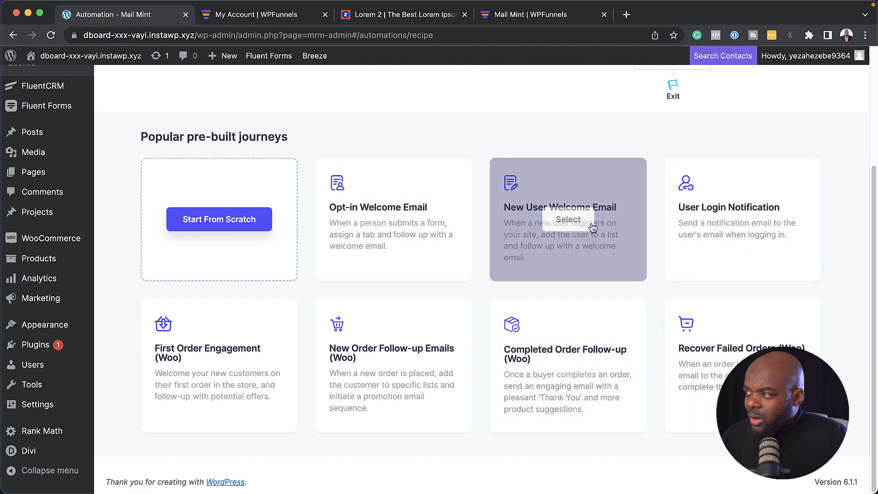
pyautogui.click(568, 365)
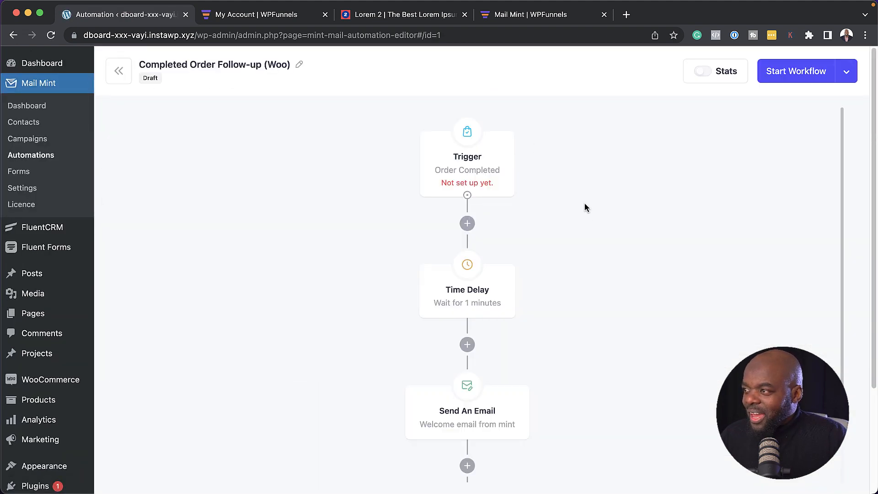
# Step: Set the trigger to fire on completed orders of Product A
pyautogui.scroll(-3, 635, 369)
pyautogui.scroll(3, 635, 369)
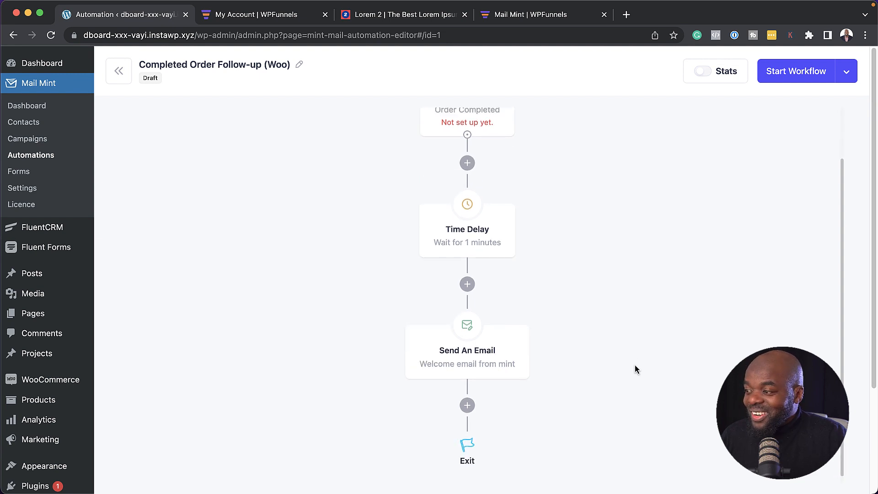
pyautogui.click(473, 167)
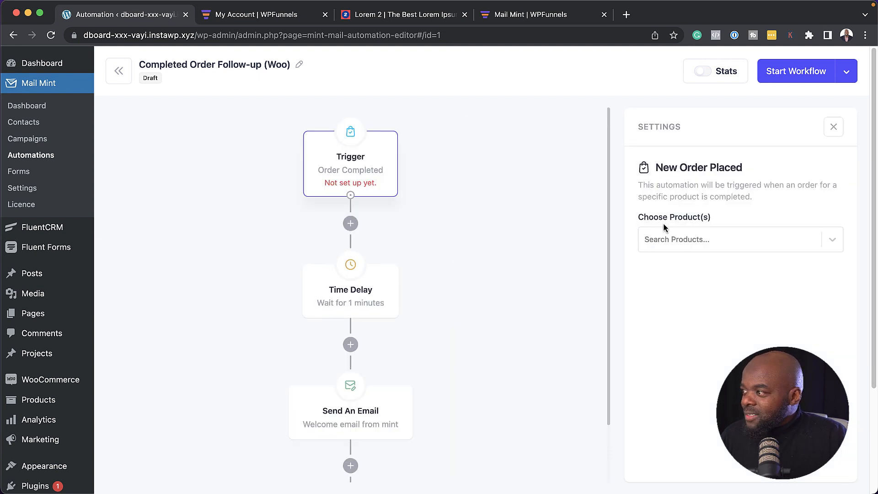
pyautogui.click(688, 244)
pyautogui.write('pro')
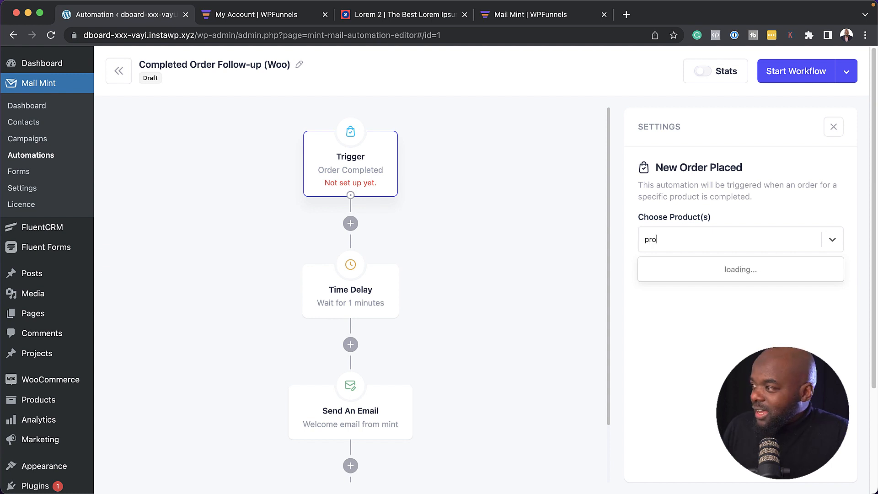
pyautogui.click(686, 270)
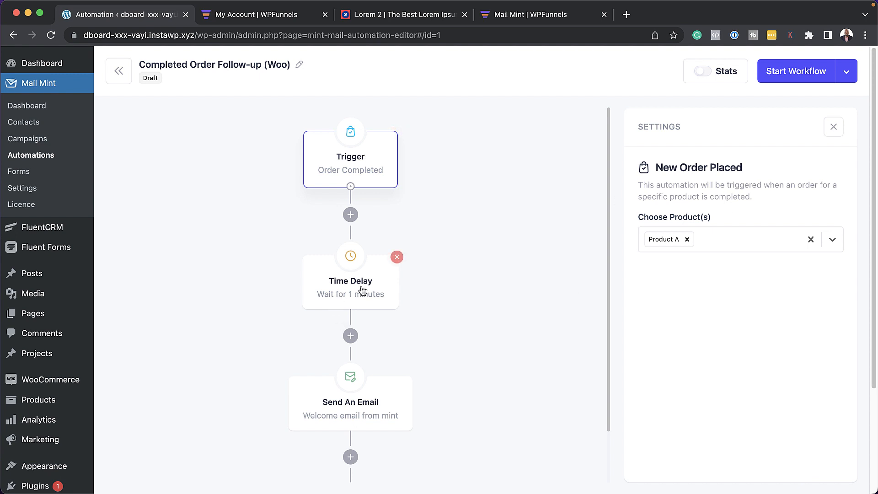
# Step: Paste Lorem ipsum into the Send An Email preview text, filling its 200-character limit
pyautogui.scroll(-2, 473, 362)
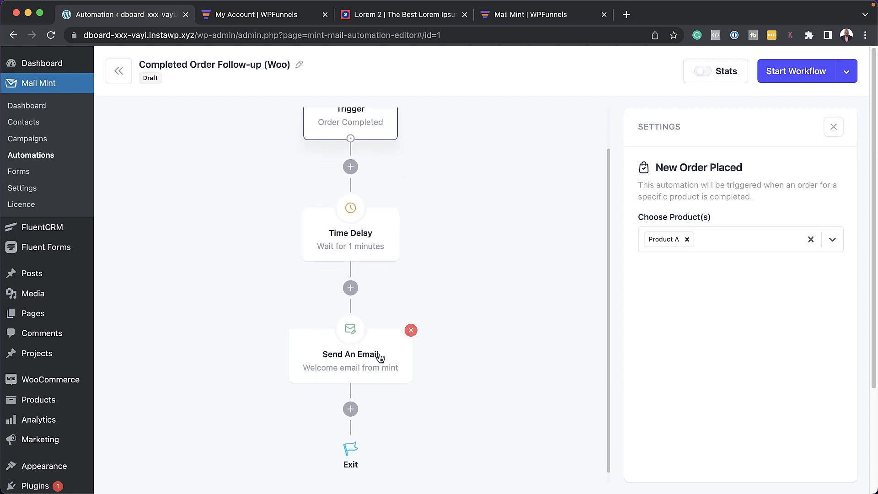
pyautogui.click(411, 374)
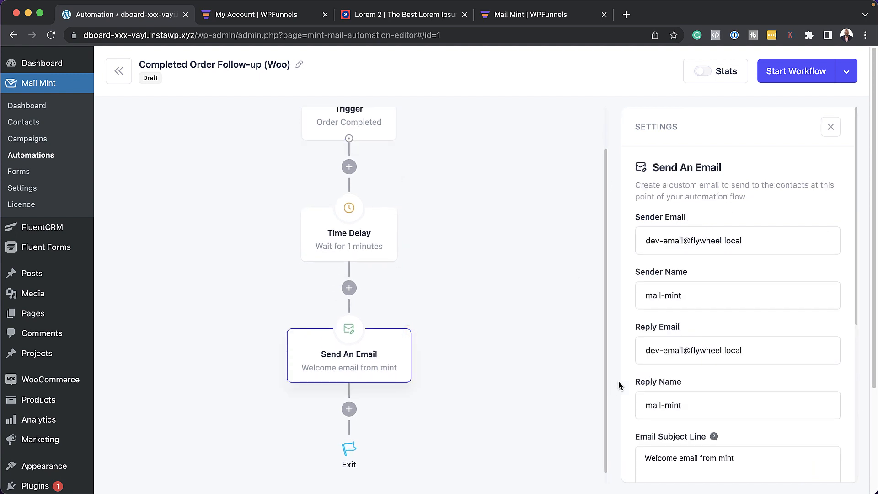
pyautogui.scroll(-2, 780, 210)
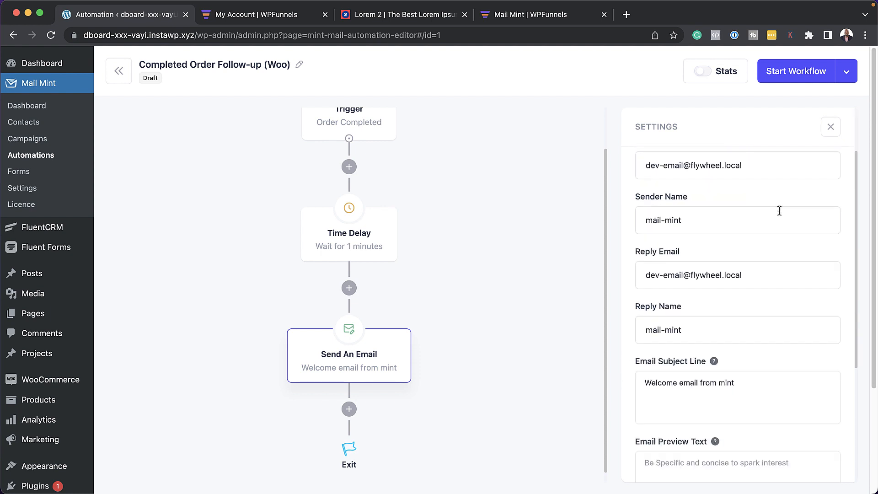
pyautogui.scroll(-3, 780, 210)
pyautogui.scroll(-1, 756, 344)
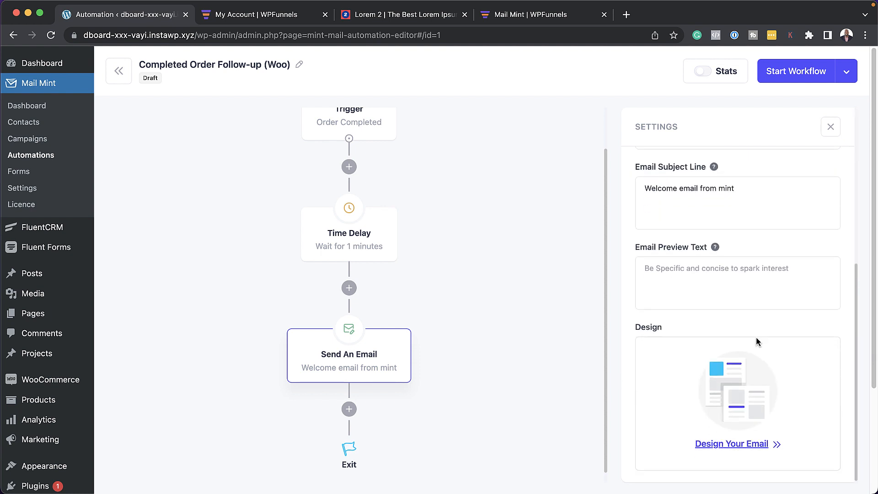
pyautogui.scroll(4, 759, 340)
pyautogui.scroll(-1, 758, 338)
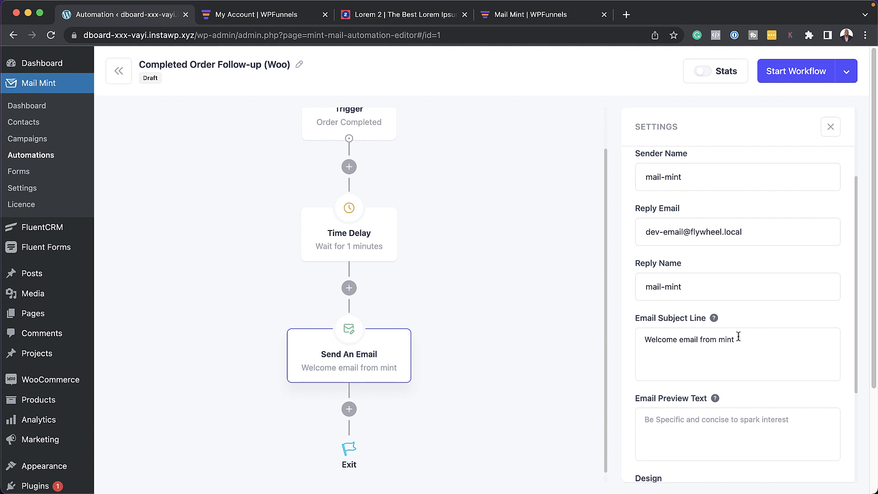
pyautogui.scroll(-1, 750, 343)
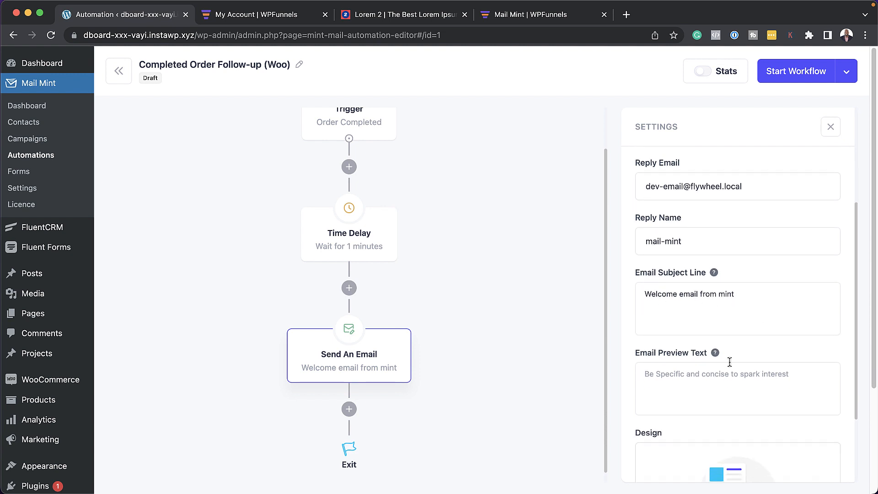
pyautogui.scroll(-1, 759, 375)
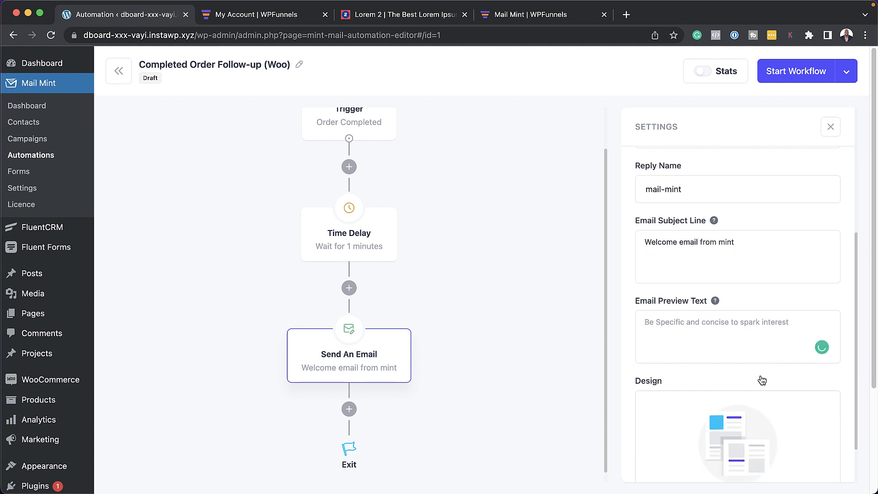
pyautogui.write('Lorem ipsum dolor sit amet, consectetuer adipiscing elit. Donec odio. Quisque volutpat mattis eros. Nullam malesuada erat ut turpis. Suspendisse urna nibh, viverra non, semper suscipit, posuere a, pede')
pyautogui.scroll(-1, 761, 377)
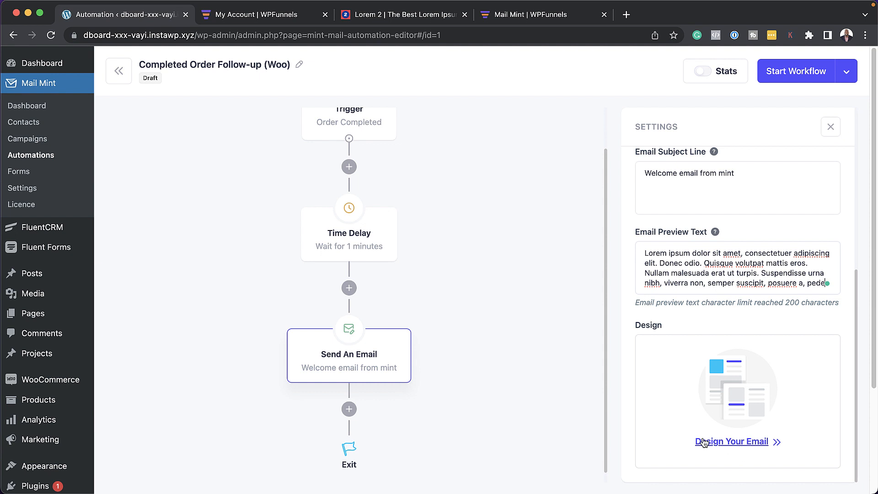
# Step: Activate the Completed Order Follow-up (Woo) workflow and turn on per-step stats
pyautogui.click(786, 75)
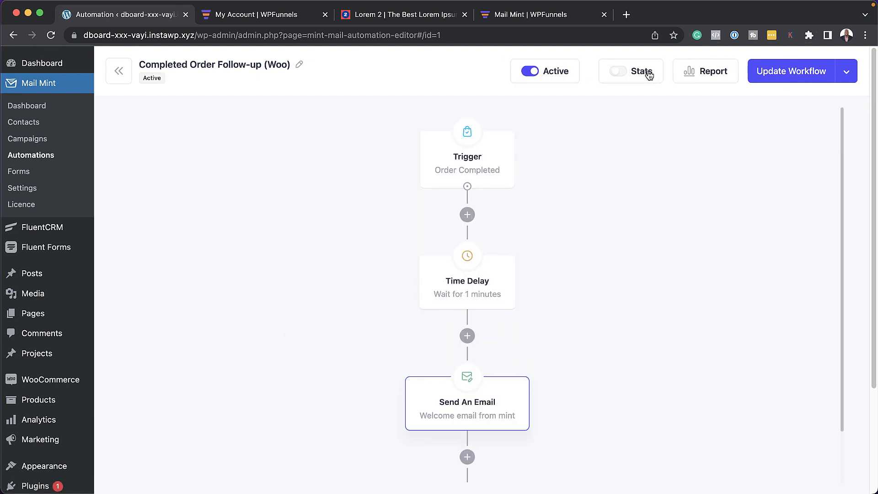
pyautogui.click(624, 73)
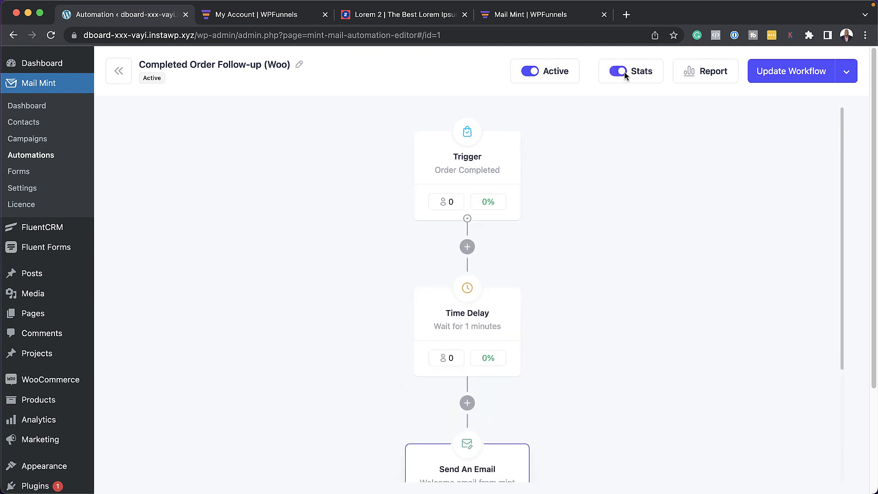
pyautogui.scroll(-4, 496, 371)
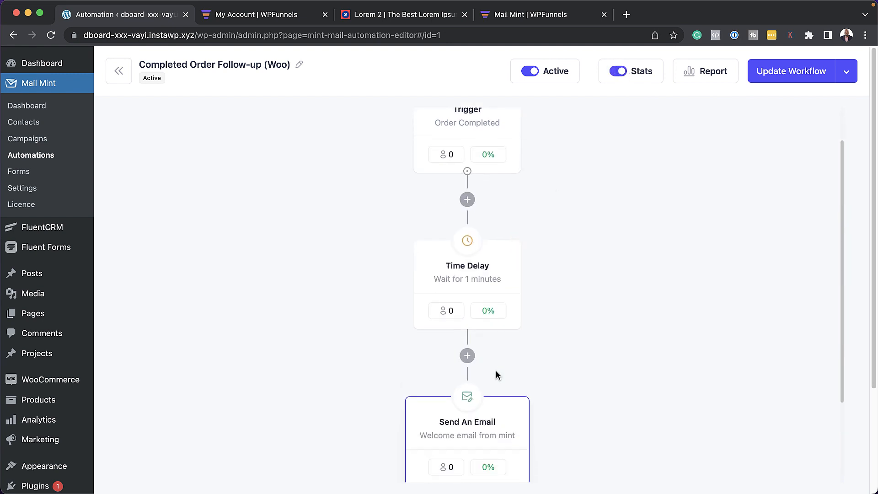
# Step: View the automation's performance report and its reporting-period options
pyautogui.click(706, 73)
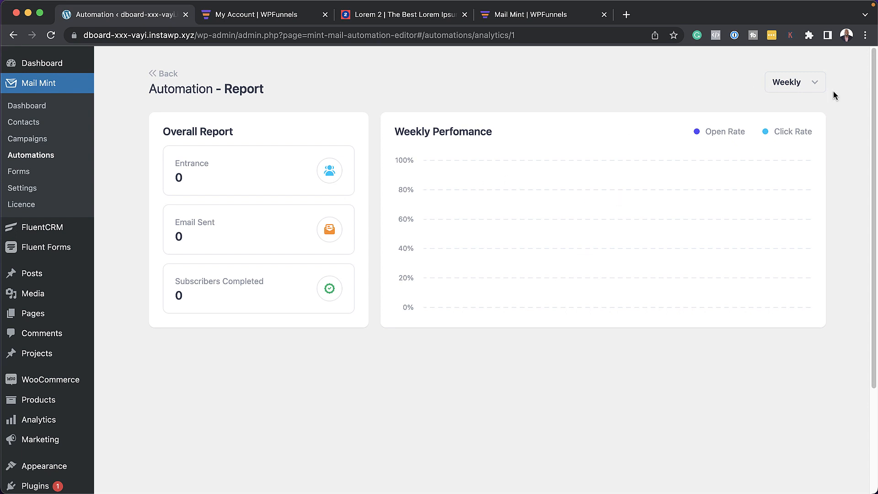
pyautogui.click(813, 87)
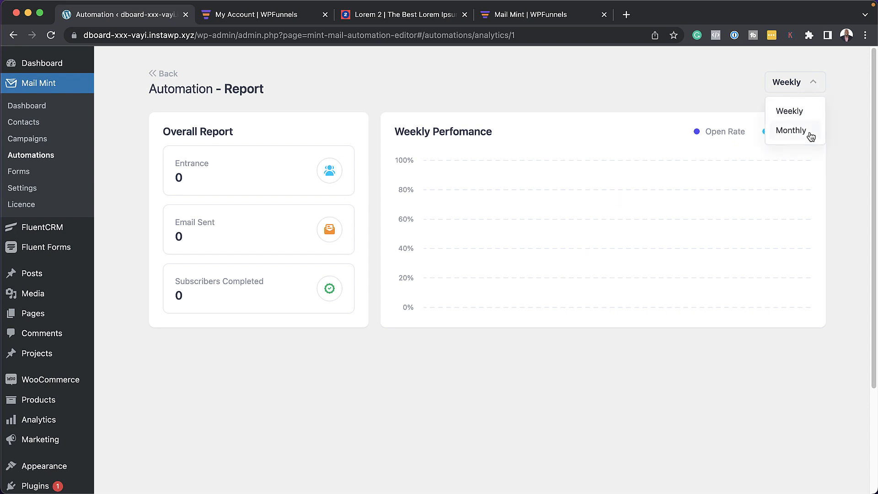
pyautogui.click(521, 74)
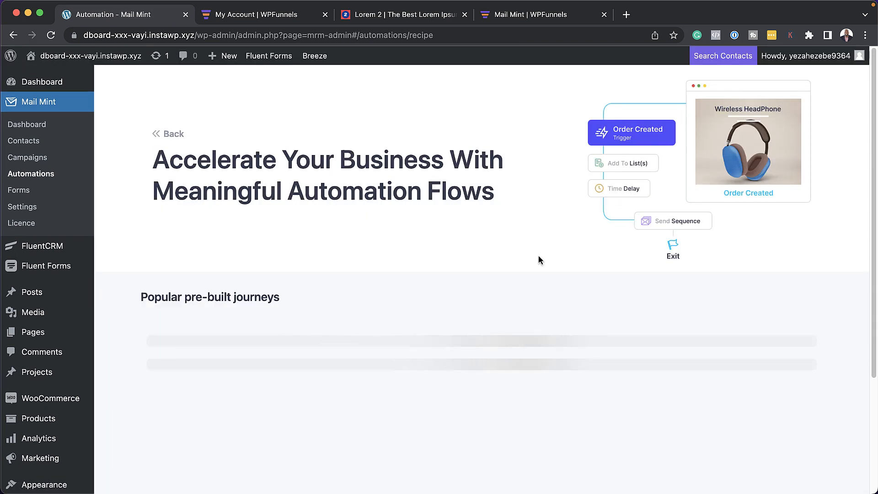
# Step: Start a new automation from scratch, triggered when the Subscribers tag is applied
pyautogui.click(231, 375)
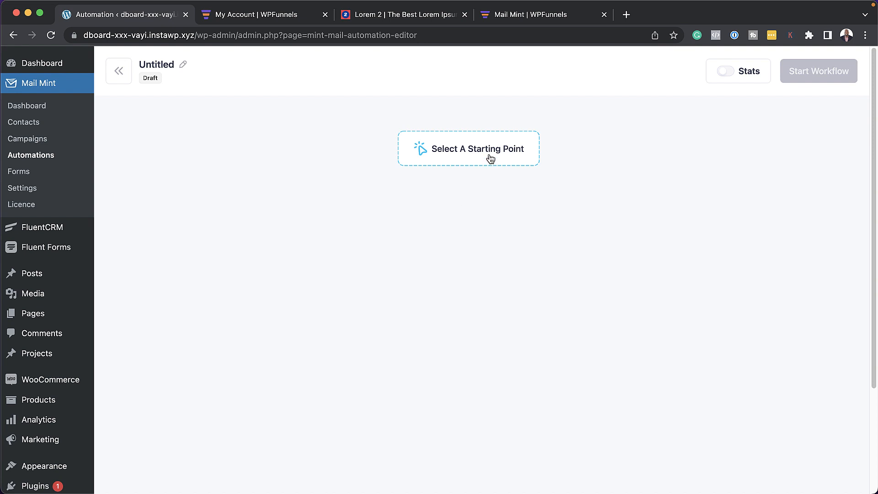
pyautogui.click(490, 155)
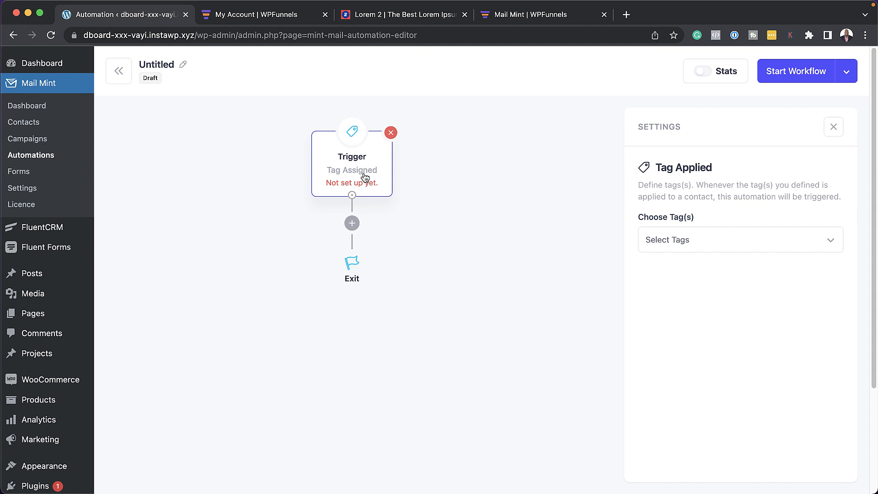
pyautogui.click(730, 246)
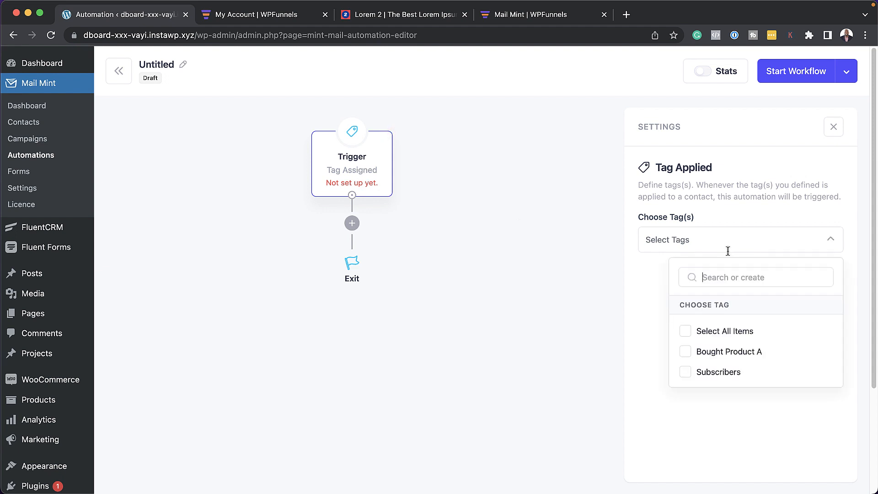
pyautogui.click(685, 373)
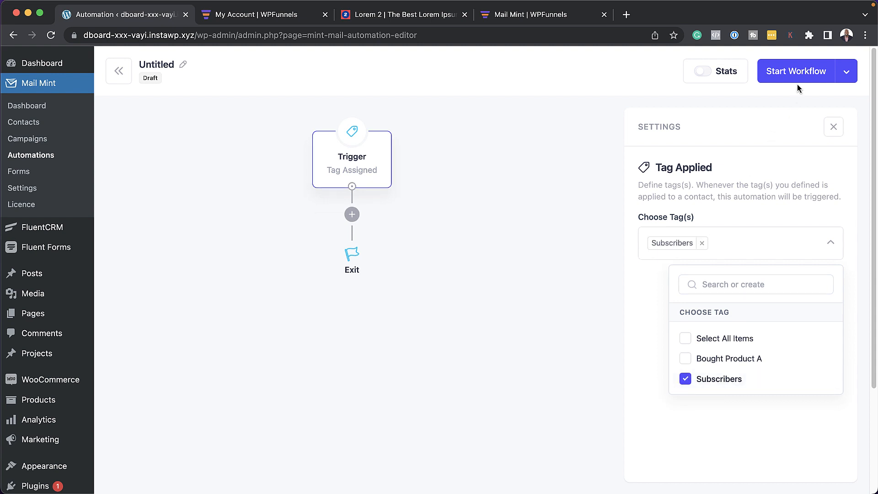
# Step: Add a Time Delay step of 1 hour after the trigger
pyautogui.click(351, 215)
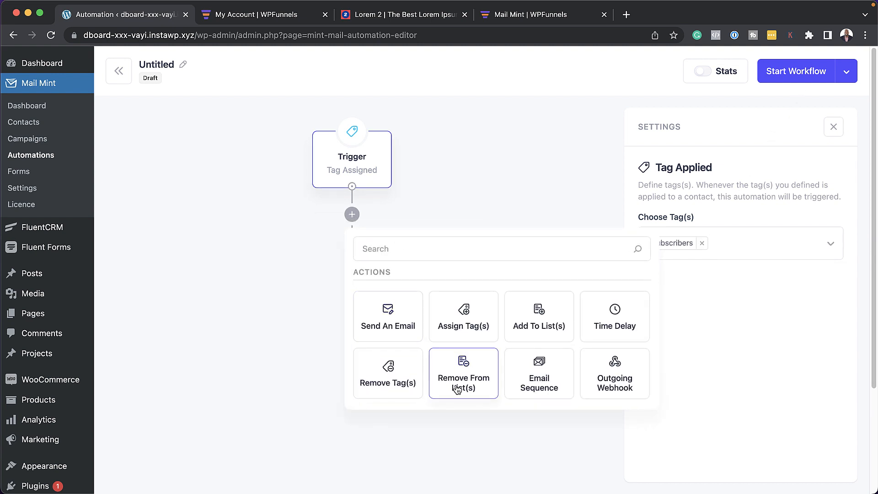
pyautogui.scroll(-1, 457, 387)
pyautogui.click(633, 316)
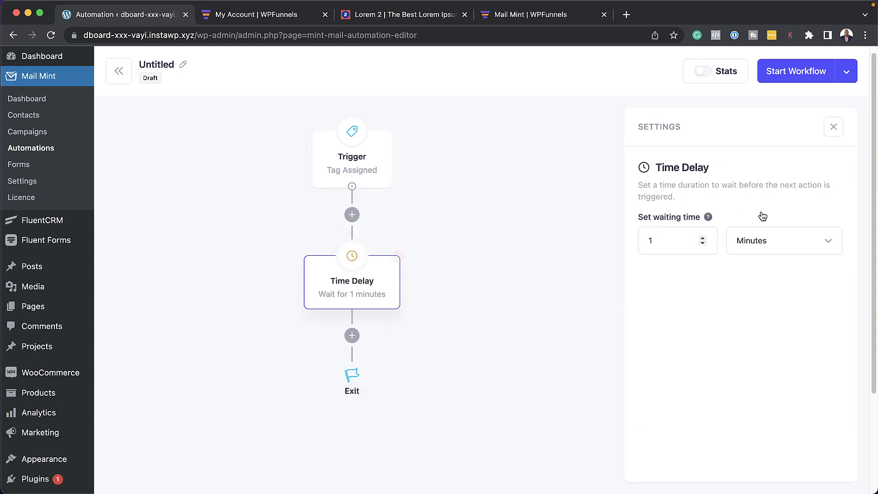
pyautogui.click(783, 245)
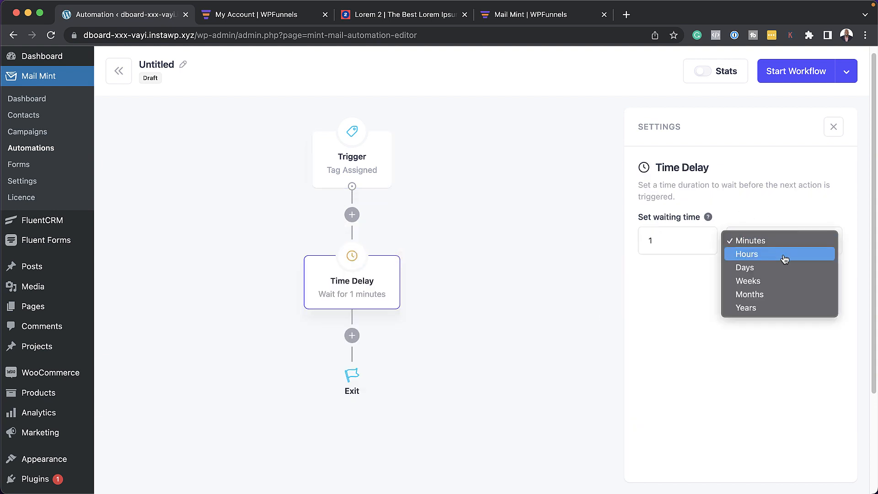
pyautogui.click(783, 255)
# Step: Add an Email Sequence step using Automation Sequence after the delay
pyautogui.click(352, 337)
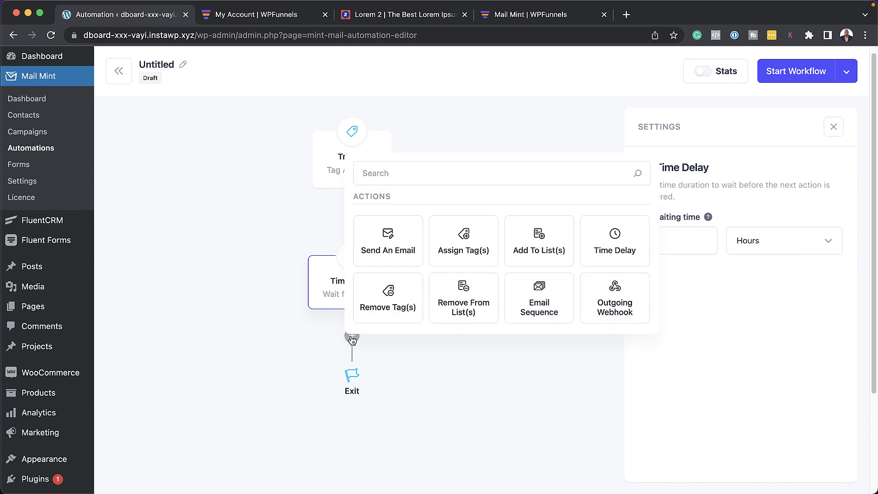
pyautogui.click(553, 308)
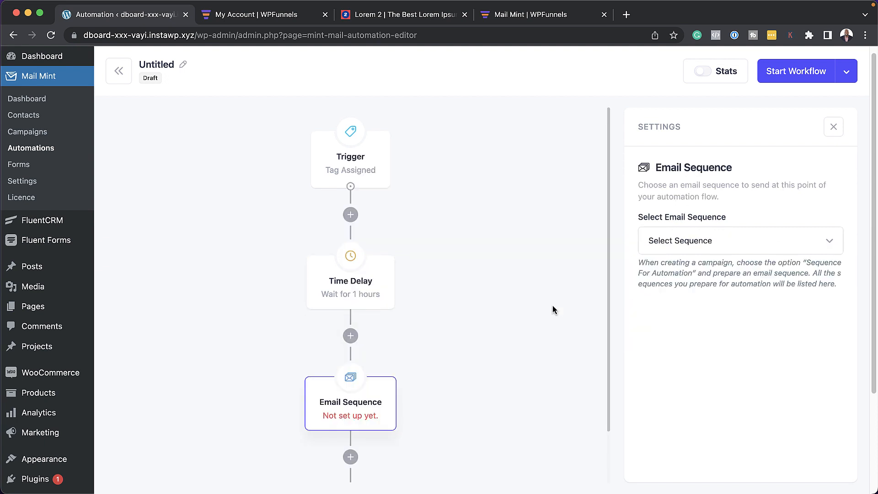
pyautogui.click(697, 242)
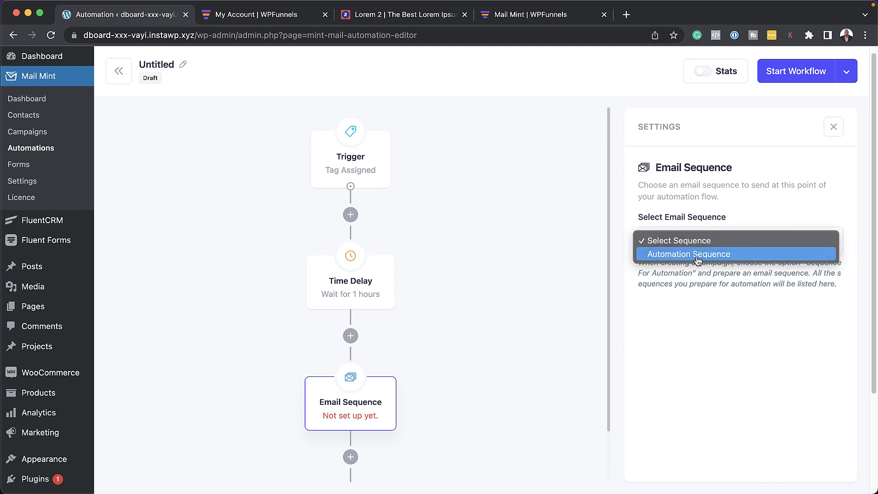
pyautogui.click(697, 254)
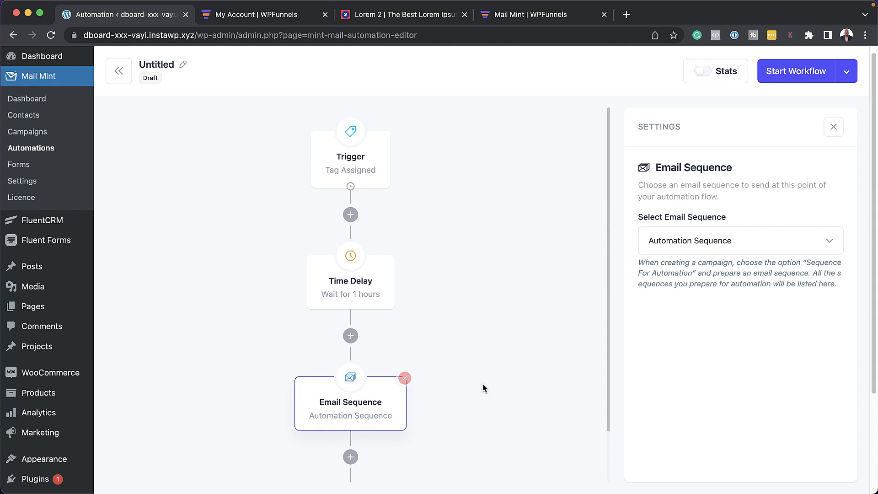
pyautogui.scroll(-1, 351, 422)
pyautogui.click(350, 419)
pyautogui.scroll(-1, 448, 402)
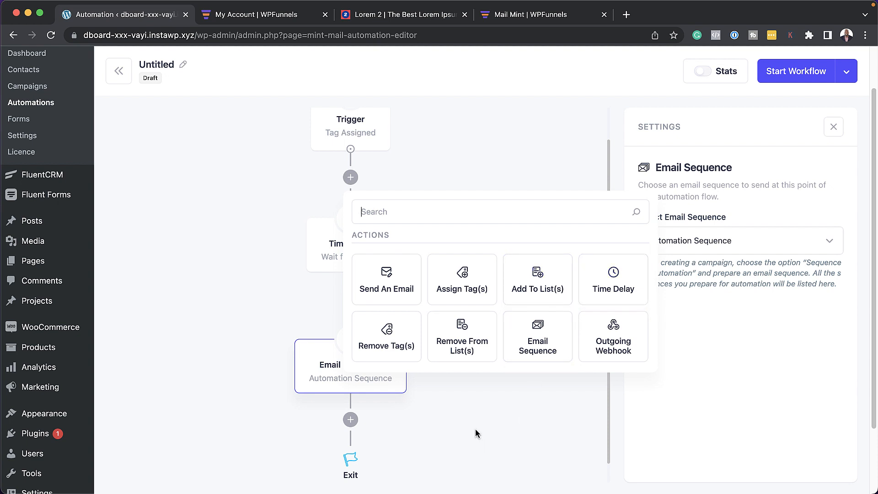
pyautogui.click(399, 422)
# Step: Turn on stats and activate the new workflow, then go to the Forms list
pyautogui.scroll(1, 542, 393)
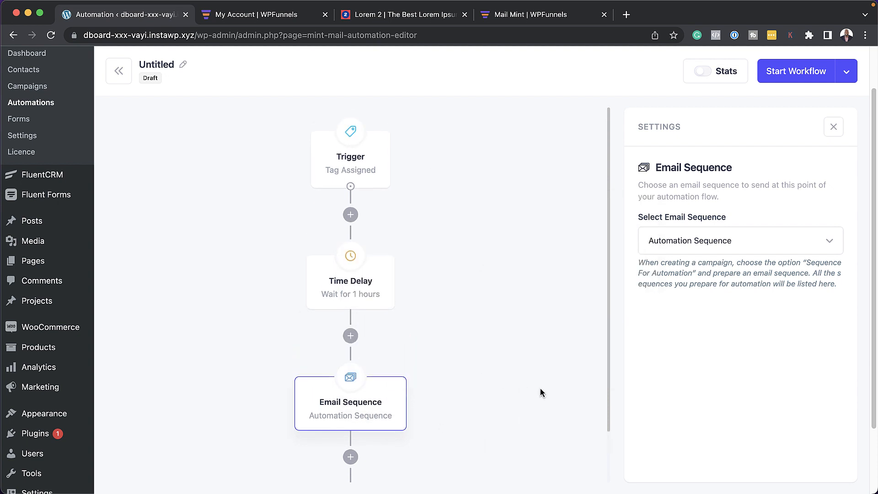
pyautogui.click(709, 76)
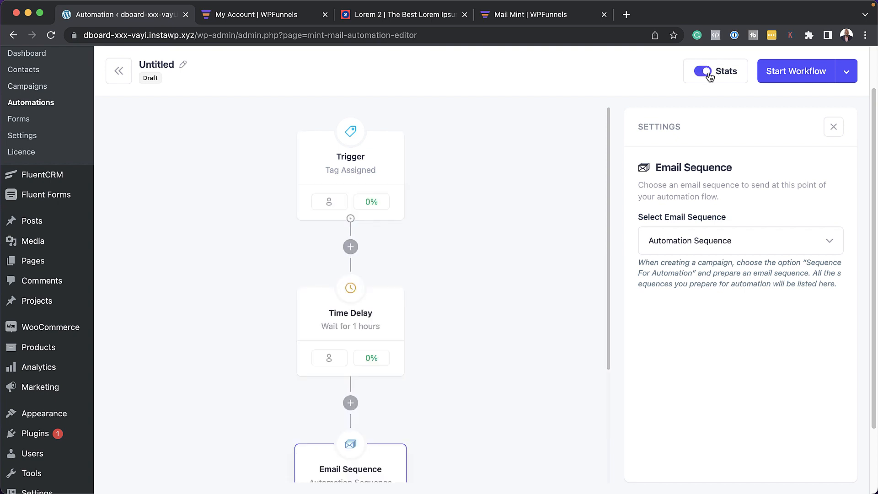
pyautogui.click(803, 74)
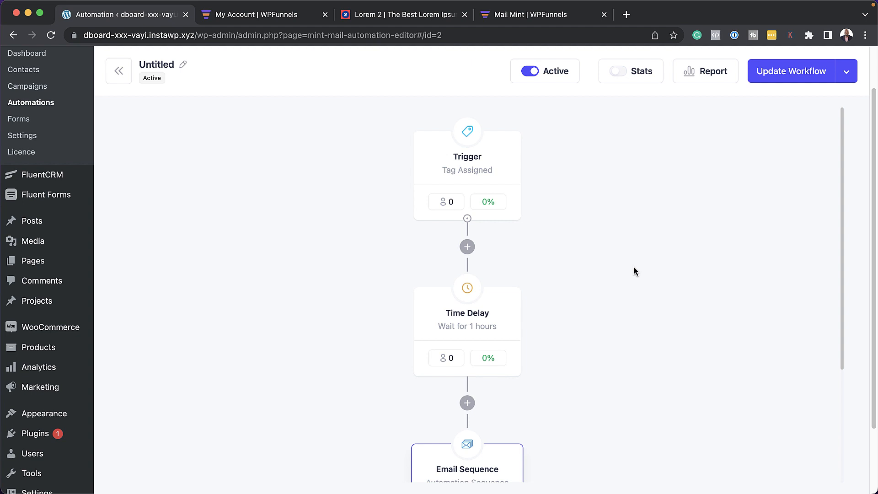
pyautogui.click(48, 122)
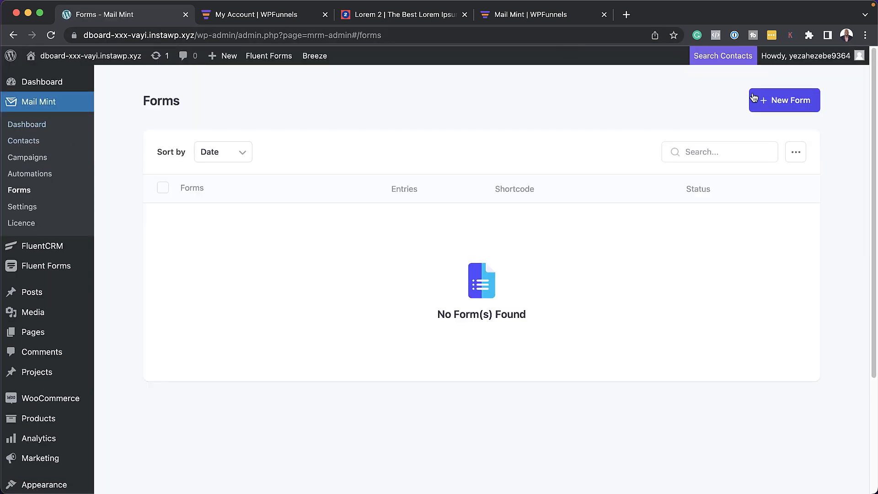
# Step: Create a from-scratch form titled 'Subscribers' that adds sign-ups to the Subscribers list
pyautogui.click(762, 100)
pyautogui.click(244, 232)
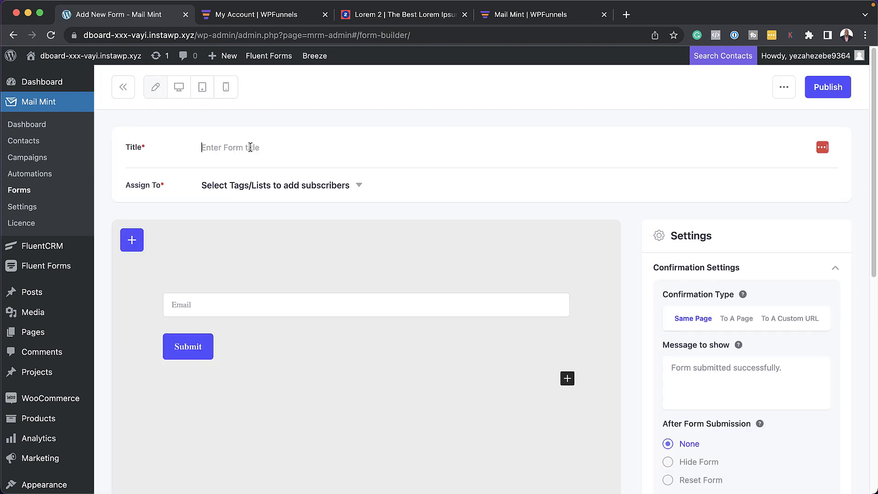
pyautogui.write('Subscribers')
pyautogui.click(305, 186)
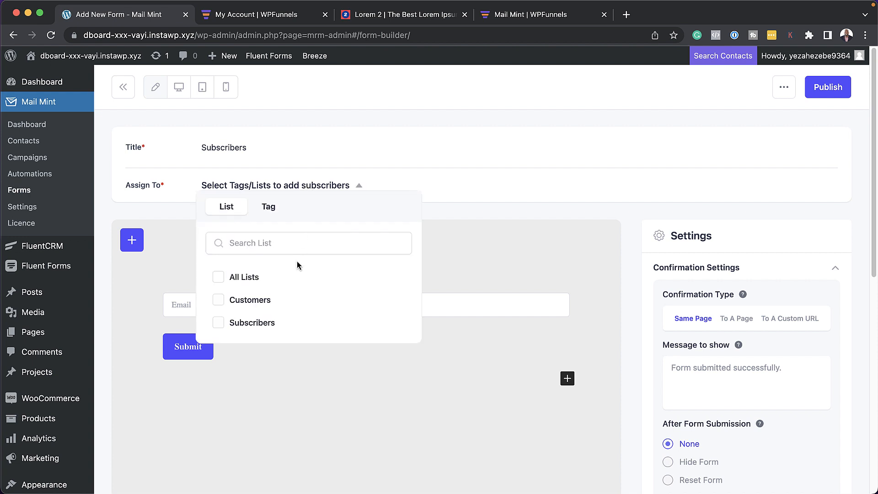
pyautogui.click(221, 324)
pyautogui.click(446, 212)
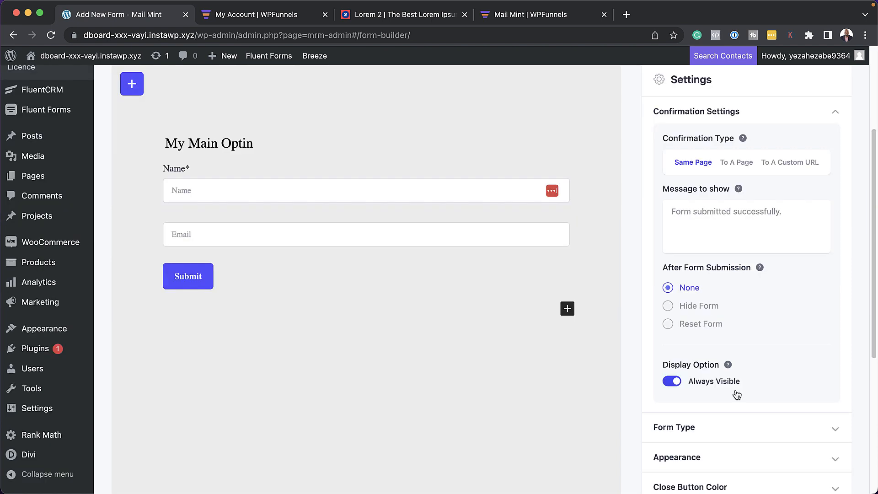
pyautogui.scroll(-2, 735, 391)
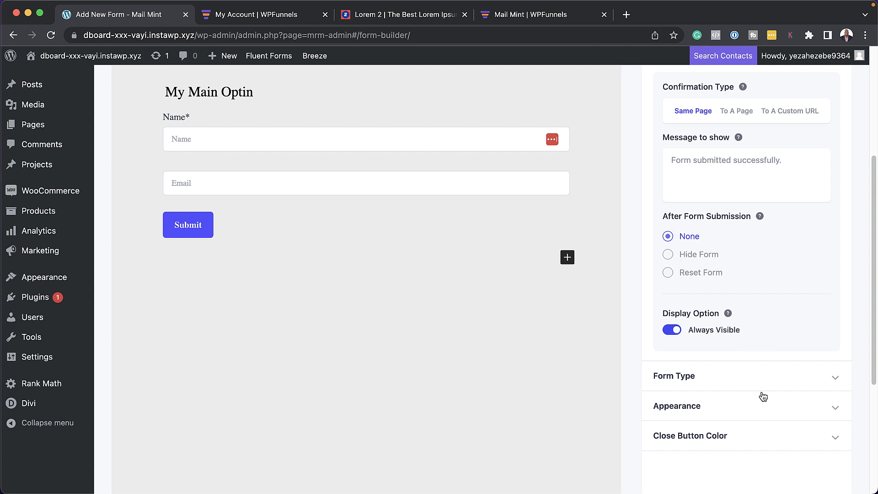
# Step: Keep the form's confirmation on the same page and expand the close-button colour settings
pyautogui.scroll(2, 760, 395)
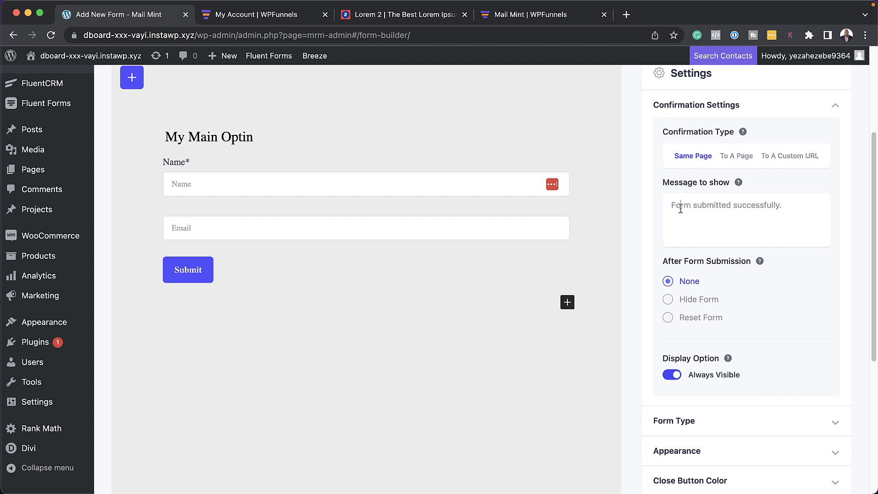
pyautogui.click(680, 208)
pyautogui.scroll(5, 718, 283)
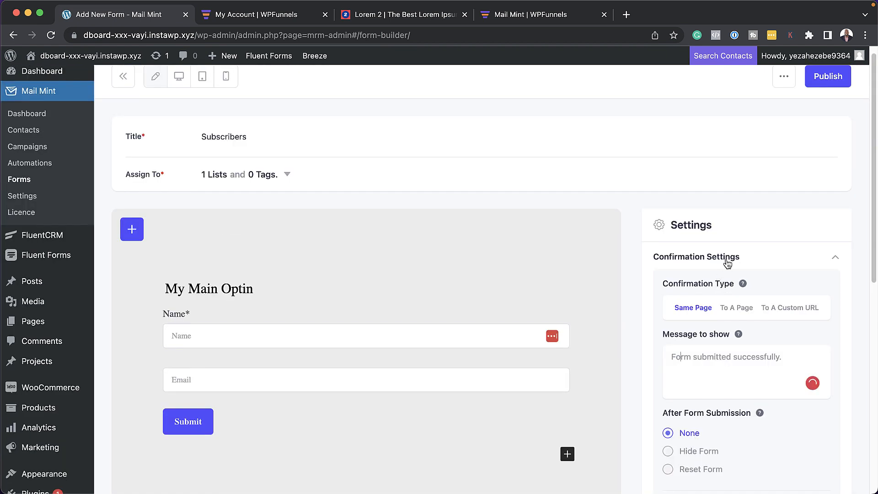
pyautogui.click(791, 311)
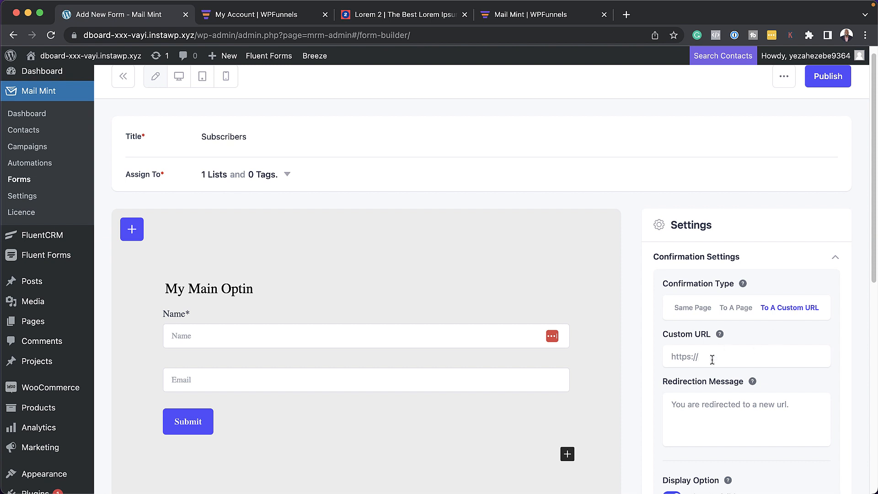
pyautogui.click(693, 308)
pyautogui.scroll(-8, 694, 339)
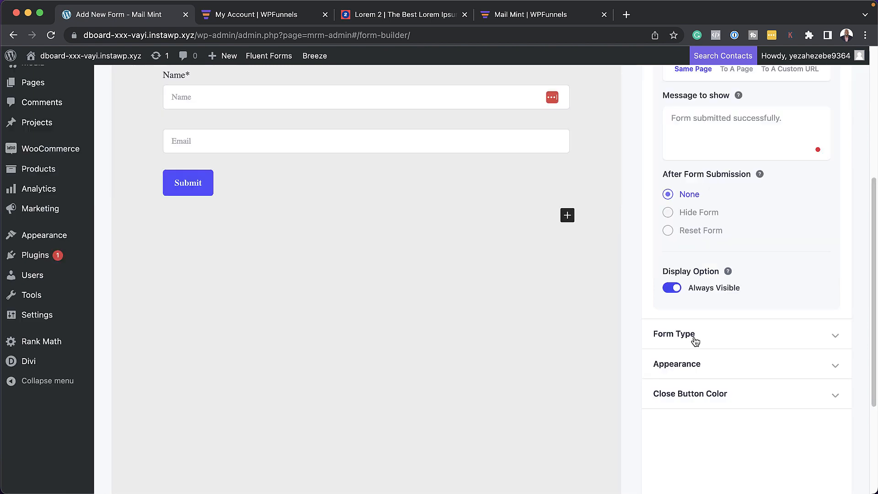
pyautogui.click(696, 396)
pyautogui.scroll(-7, 731, 365)
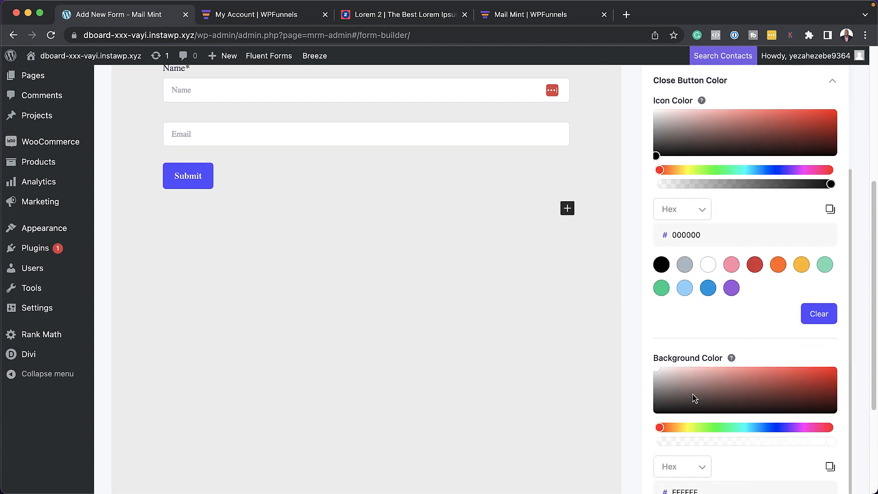
pyautogui.scroll(2, 752, 343)
pyautogui.scroll(5, 755, 343)
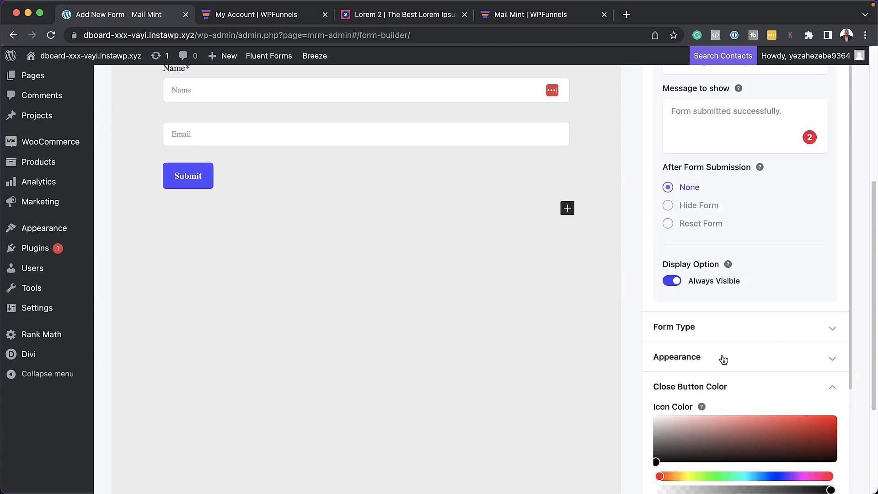
# Step: Add 33 - Post One alongside 47 - Home as places the form displays
pyautogui.click(689, 359)
pyautogui.scroll(-2, 691, 360)
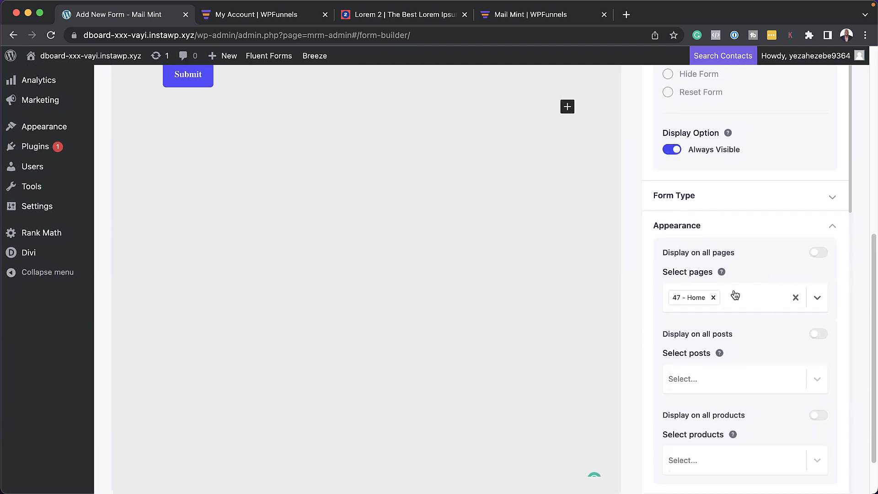
pyautogui.scroll(-1, 750, 335)
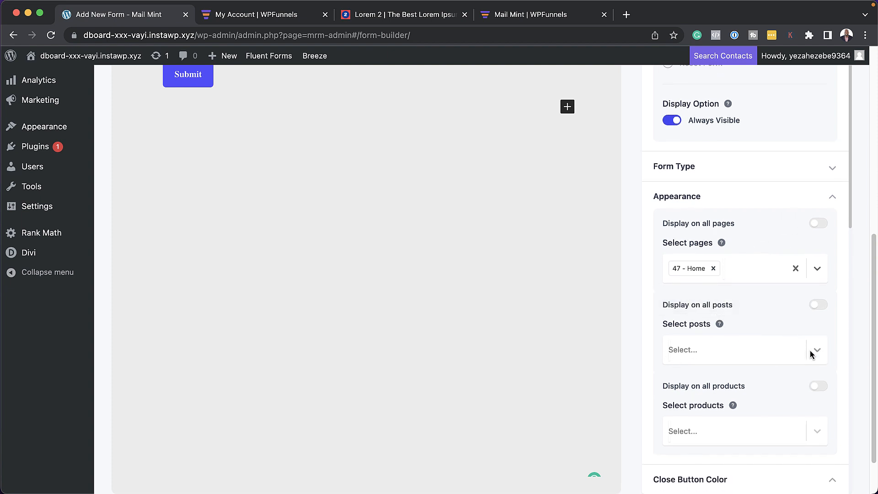
pyautogui.click(744, 352)
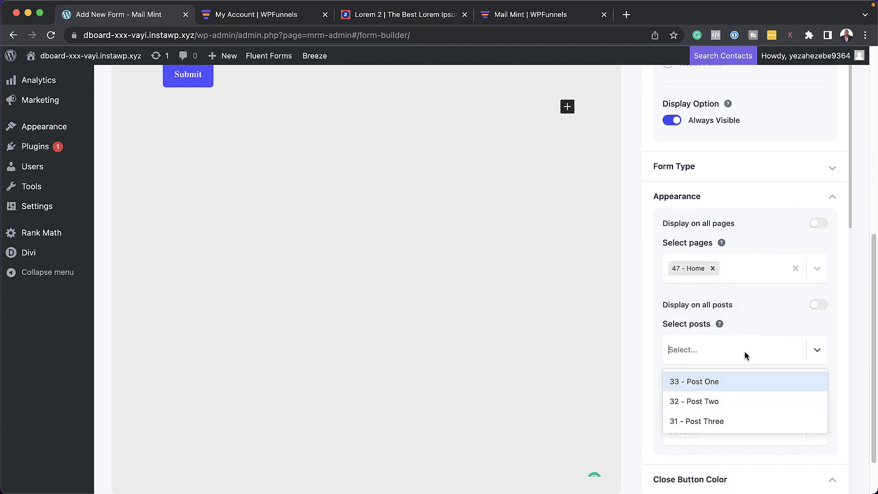
pyautogui.click(722, 383)
pyautogui.scroll(-3, 768, 325)
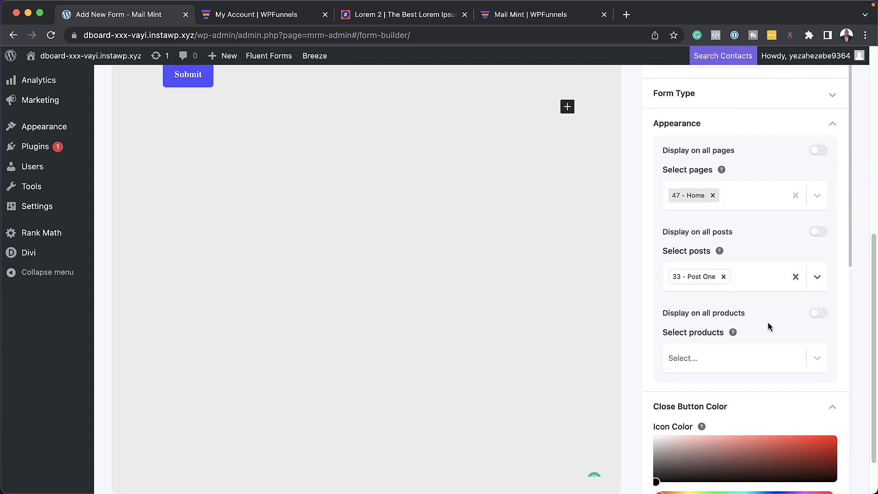
pyautogui.scroll(-2, 768, 326)
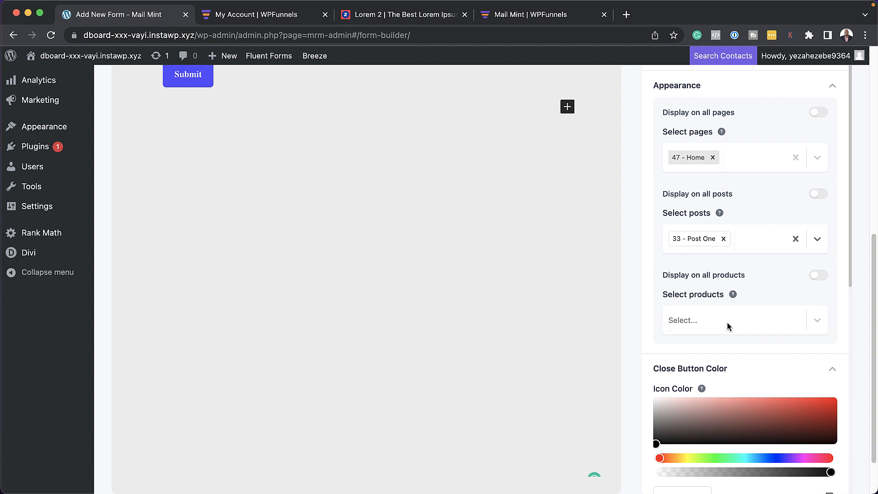
pyautogui.scroll(-8, 748, 334)
pyautogui.scroll(14, 756, 329)
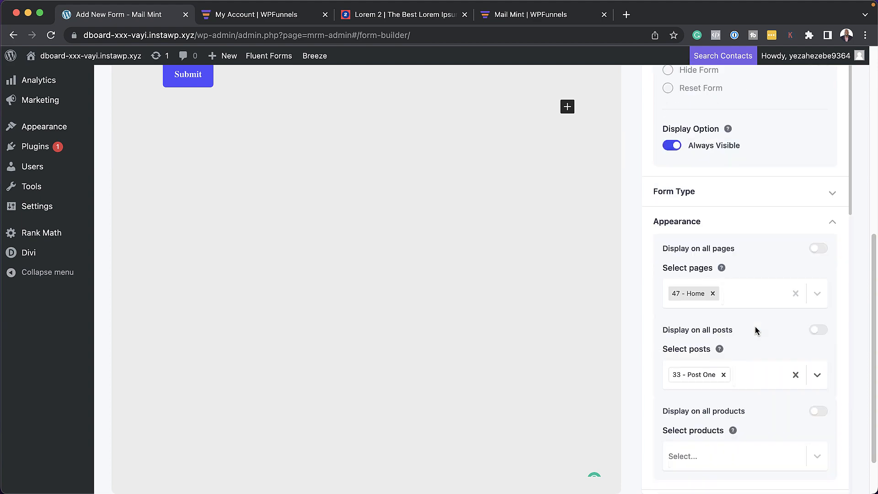
pyautogui.scroll(8, 756, 330)
# Step: Publish the Subscribers form and check it on the homepage
pyautogui.click(832, 88)
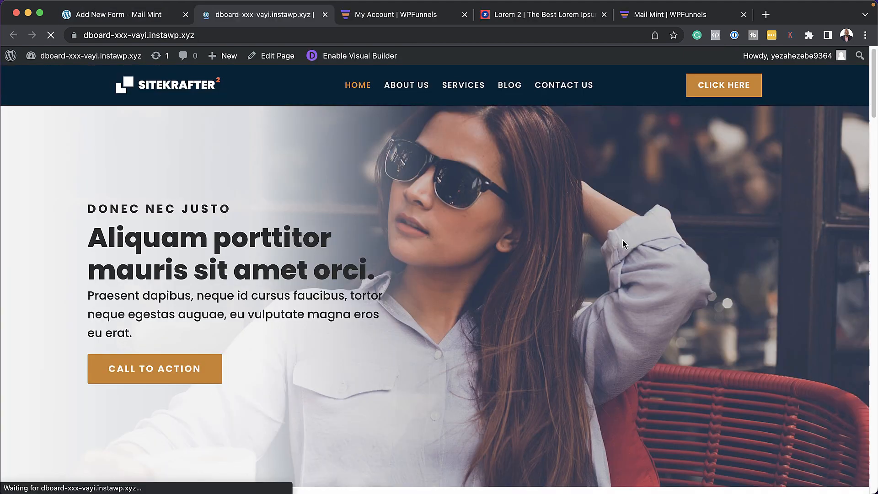
pyautogui.scroll(-15, 622, 240)
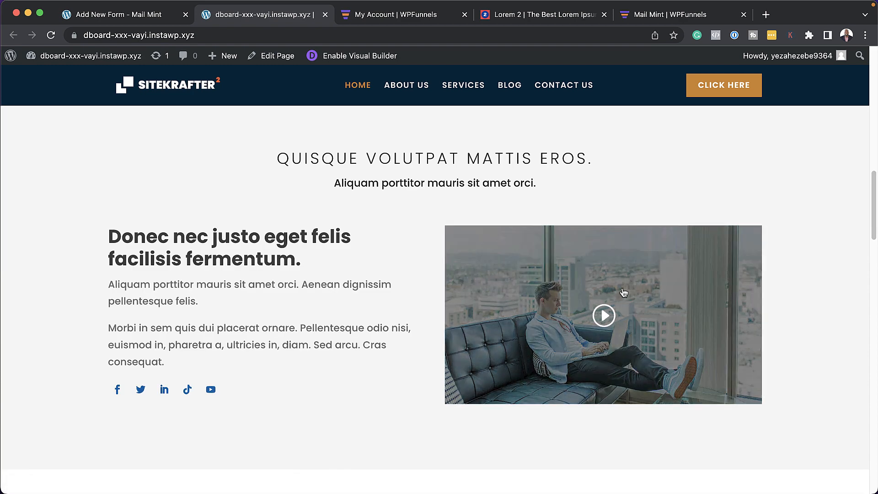
pyautogui.scroll(-20, 624, 292)
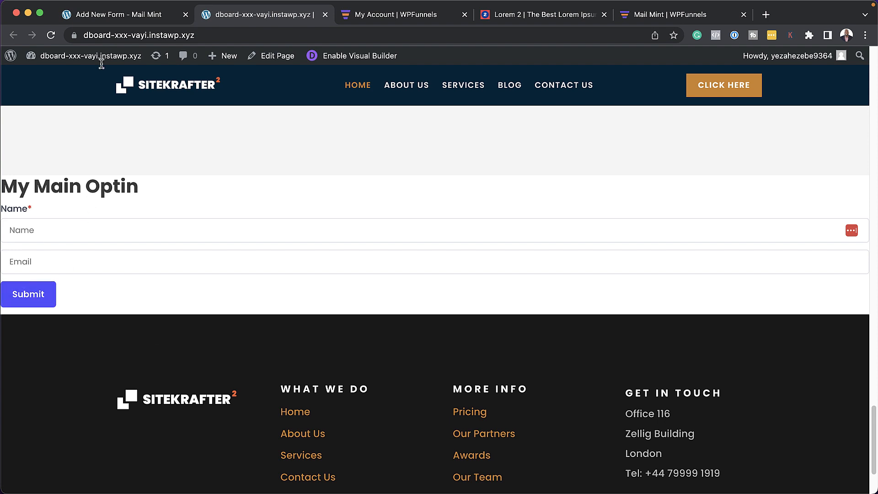
# Step: Copy the form's shortcode and enable the Visual Builder on the homepage
pyautogui.click(135, 18)
pyautogui.click(353, 88)
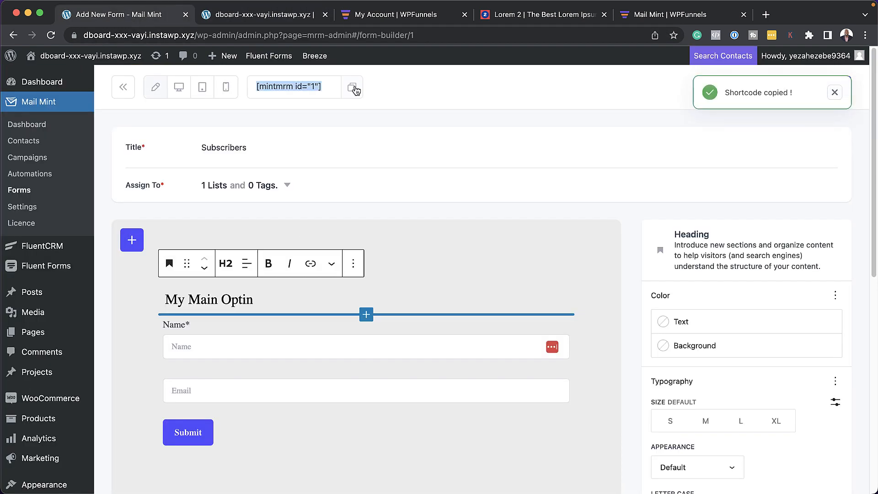
pyautogui.scroll(-1, 706, 354)
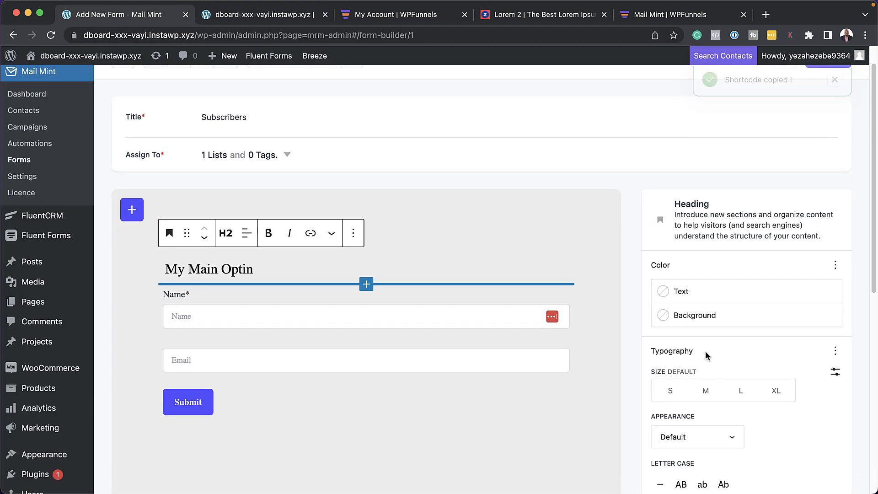
pyautogui.click(303, 18)
pyautogui.scroll(5, 332, 230)
pyautogui.click(377, 60)
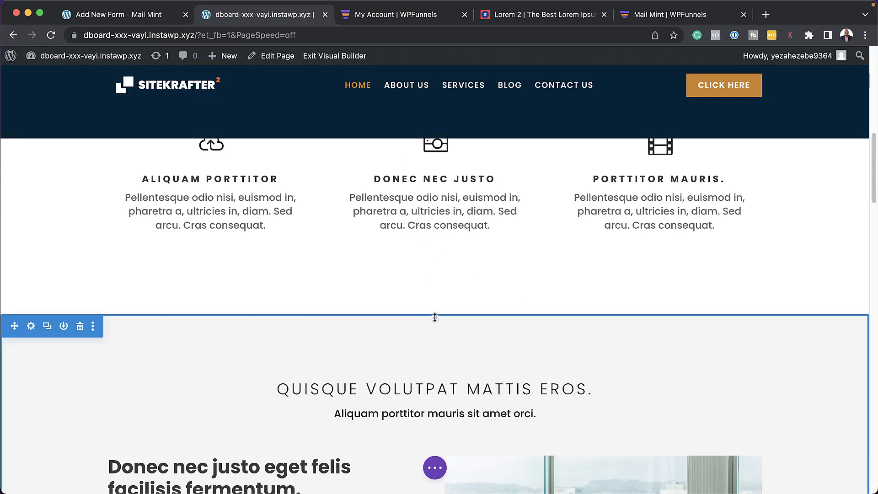
# Step: Add a regular one-column section with a Text module holding the [mintmrm id="1"] shortcode
pyautogui.click(434, 315)
pyautogui.click(359, 270)
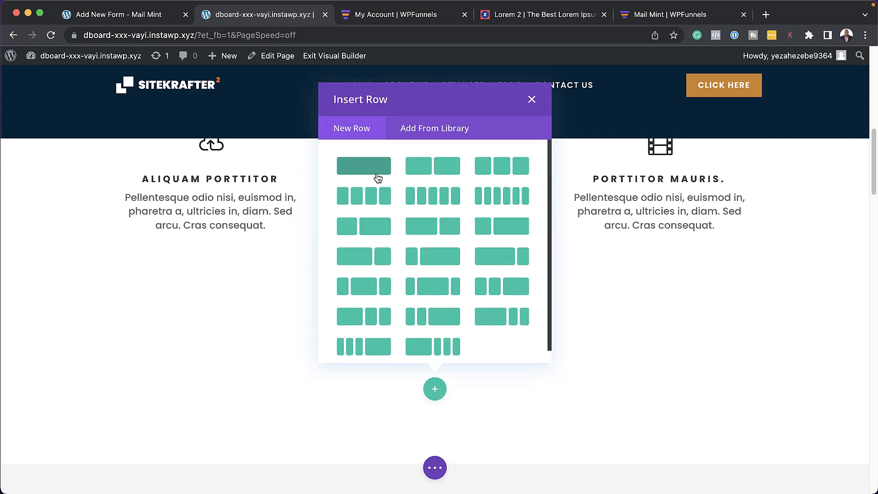
pyautogui.click(378, 177)
pyautogui.write('text')
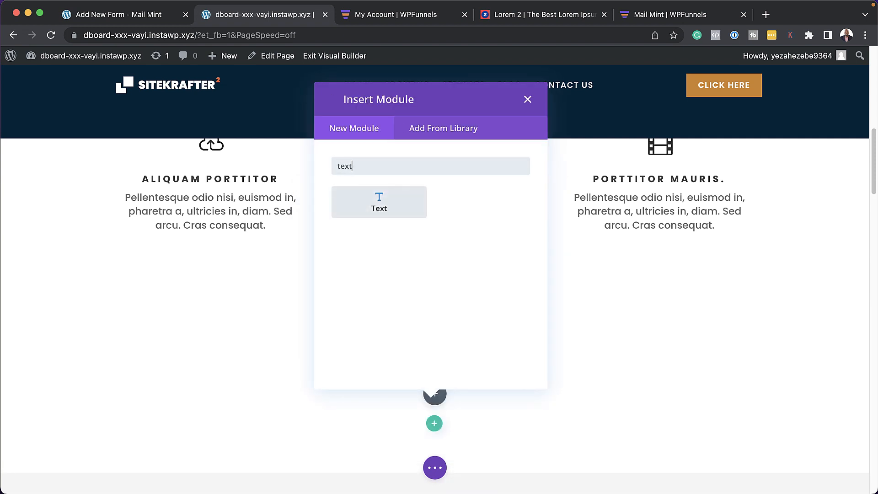
pyautogui.click(389, 197)
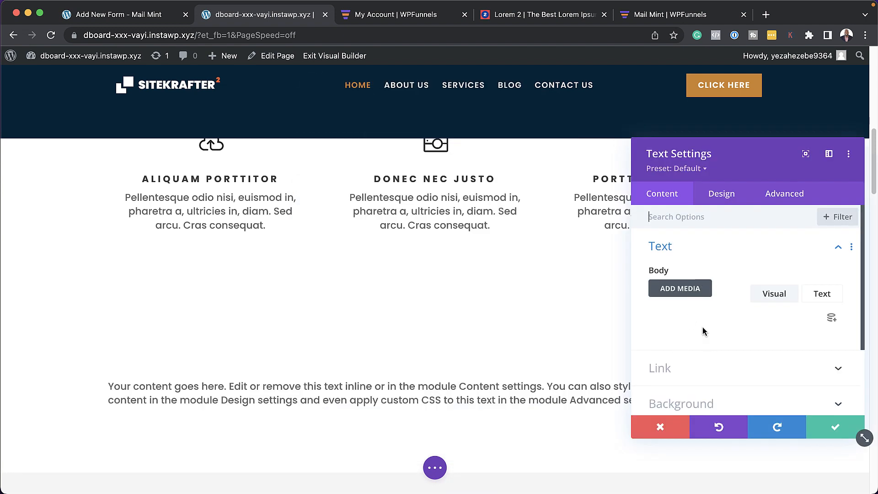
pyautogui.tripleClick(721, 373)
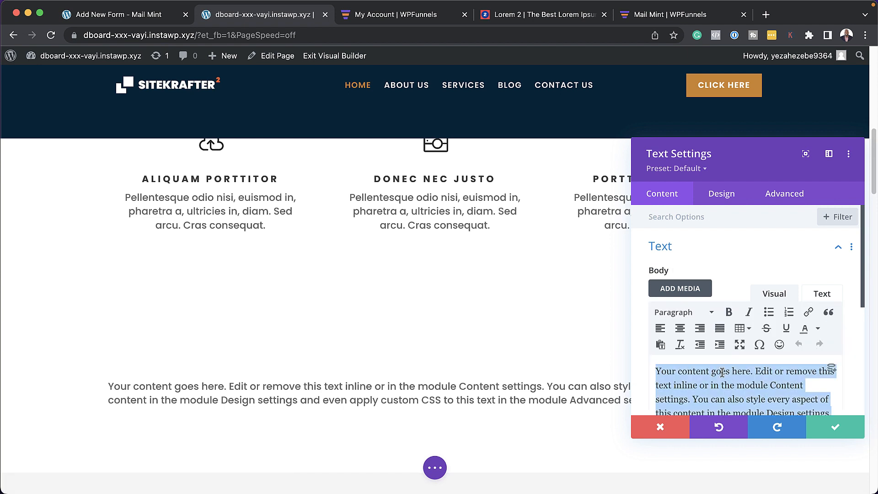
pyautogui.press('super+v')
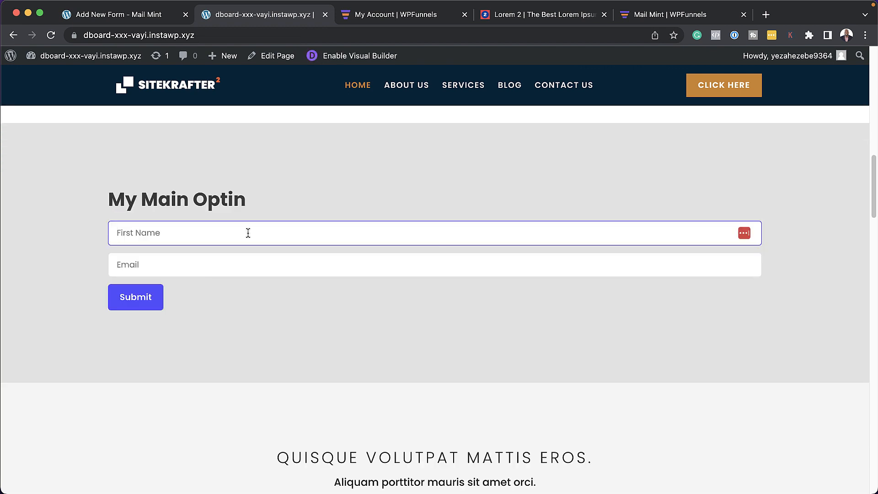
# Step: Submit a test name and e-mail via My Main Optin, correcting the e-mail and resubmitting
pyautogui.click(215, 260)
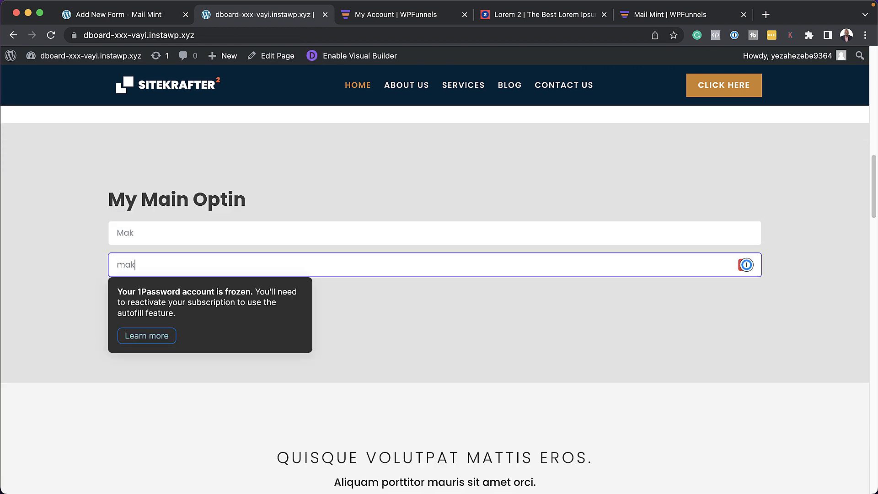
pyautogui.click(127, 299)
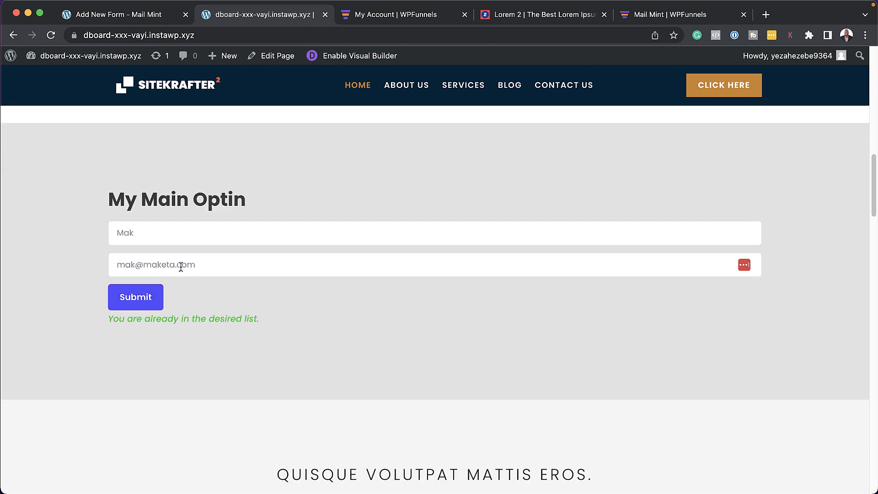
pyautogui.moveTo(187, 265); pyautogui.dragTo(237, 267)
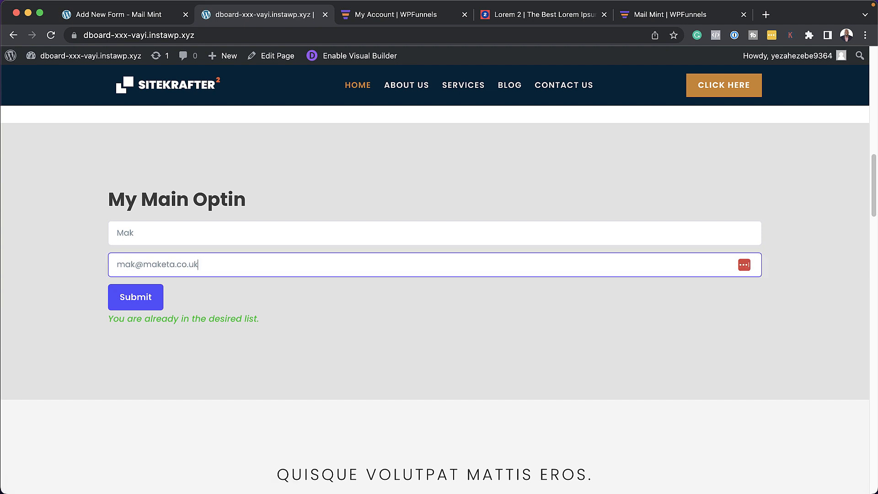
pyautogui.click(143, 297)
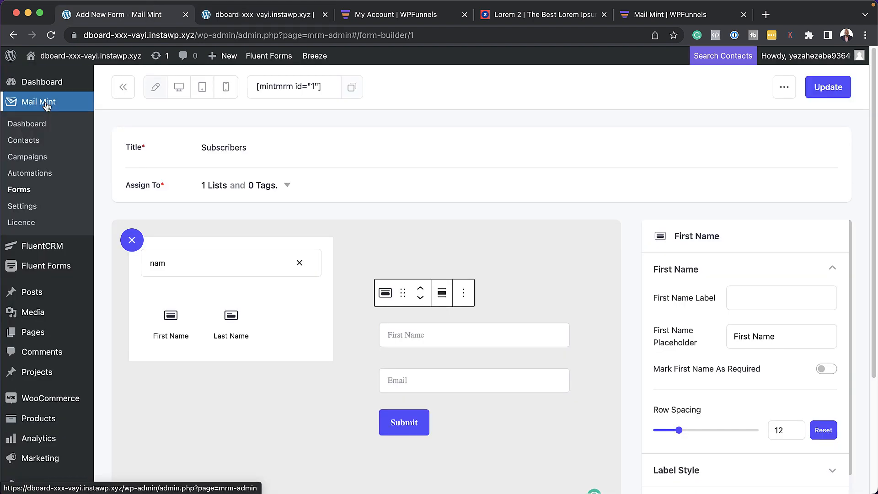
pyautogui.click(46, 104)
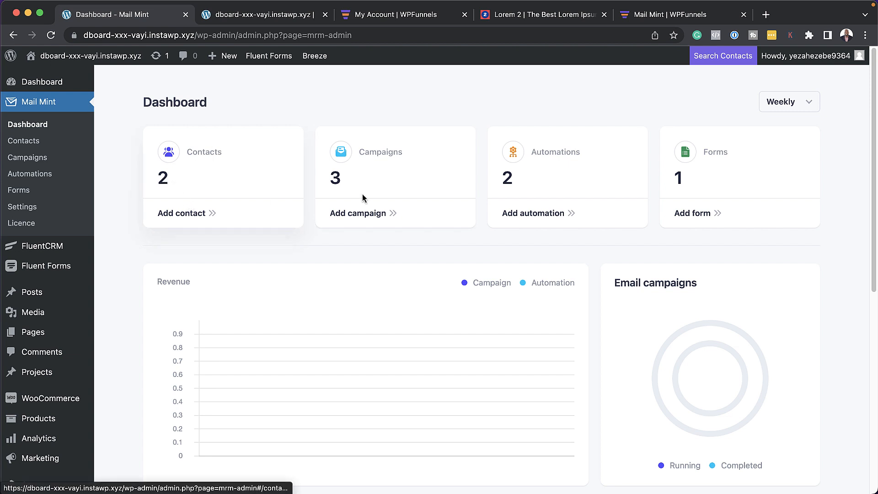
# Step: Open the Contacts list and view the new test contact's details page
pyautogui.click(165, 180)
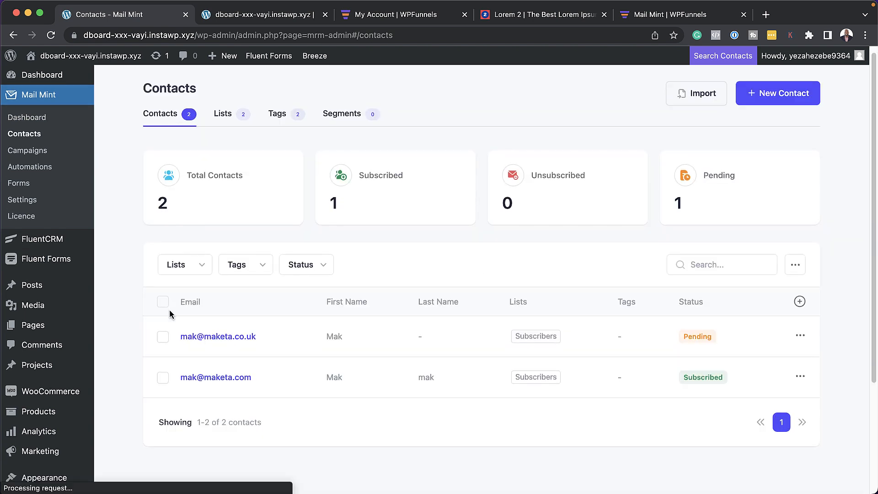
pyautogui.scroll(-1, 169, 314)
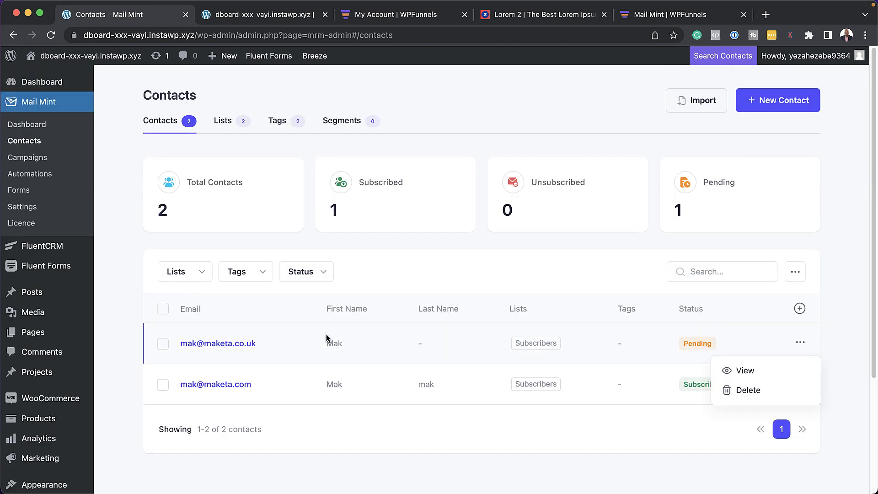
pyautogui.click(745, 372)
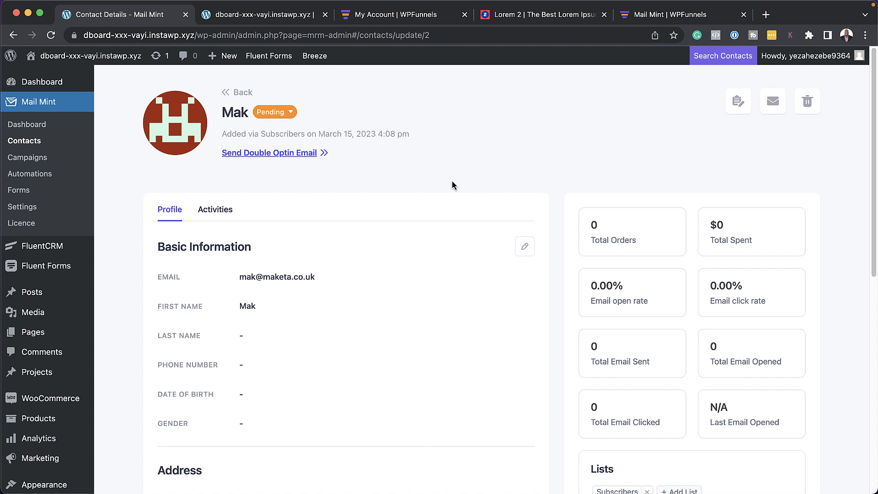
pyautogui.scroll(-5, 393, 355)
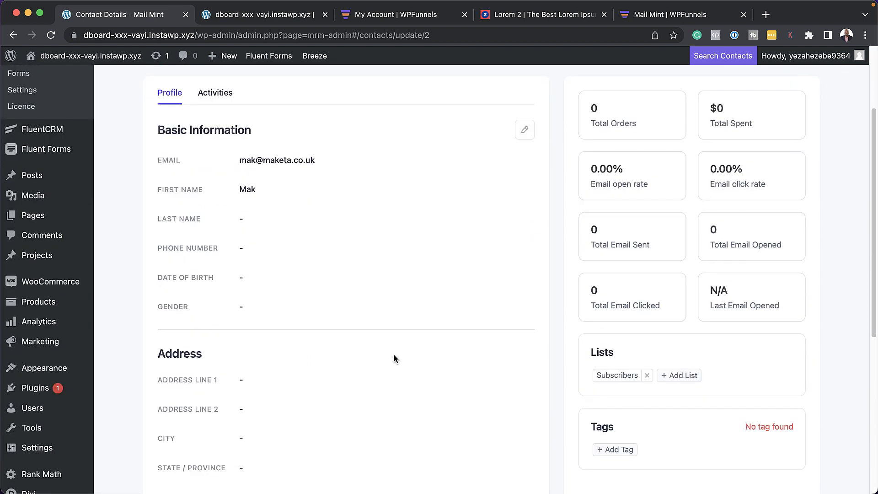